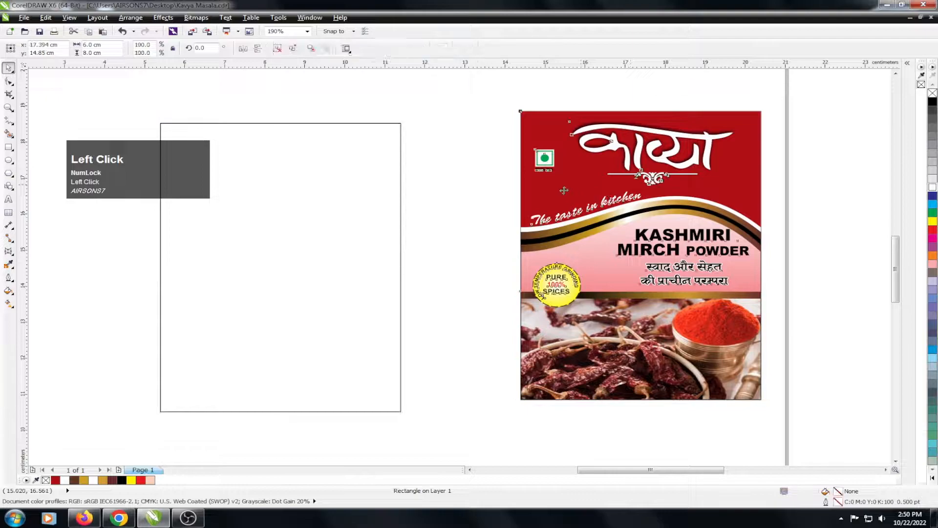
Reposition the finished spice label and the blank 6 by 8 cm rectangle so they sit close together, side by side
left_click_drag(564, 190, 596, 192)
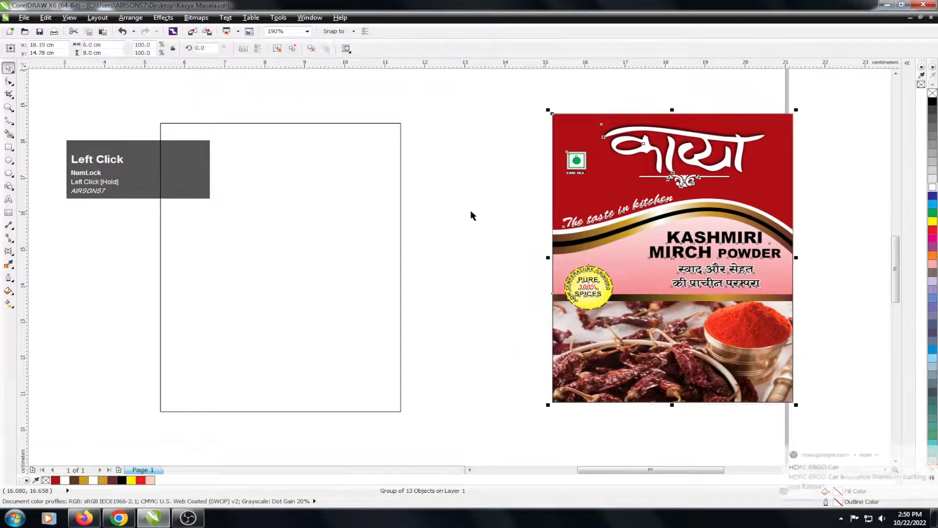
left_click(283, 245)
left_click_drag(282, 245, 377, 239)
left_click(699, 259)
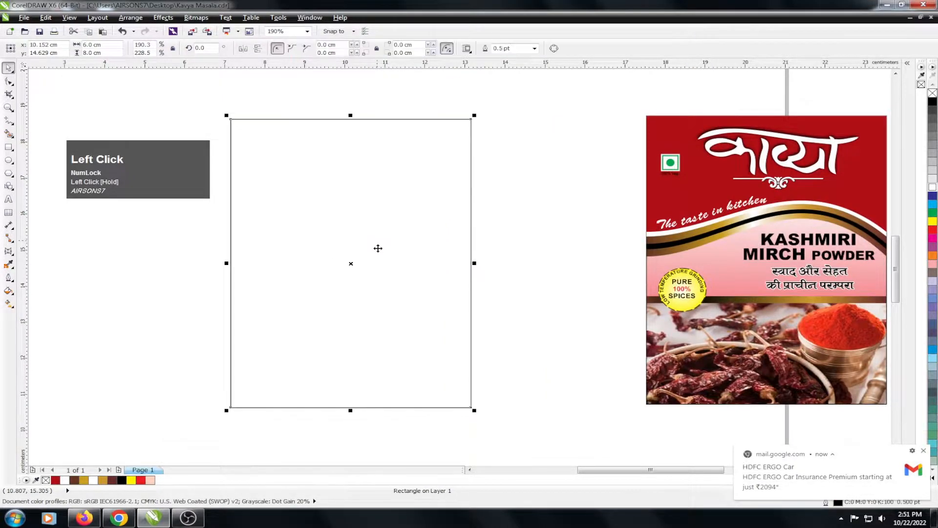
key("ctrl+a")
key("shift+F2")
left_click(243, 223)
left_click_drag(131, 308, 299, 299)
Duplicate the blank rectangle as a copy about 3.6 cm high anchored at its upper edge, and convert it to curves
left_click_drag(366, 453, 366, 255)
right_click(366, 255)
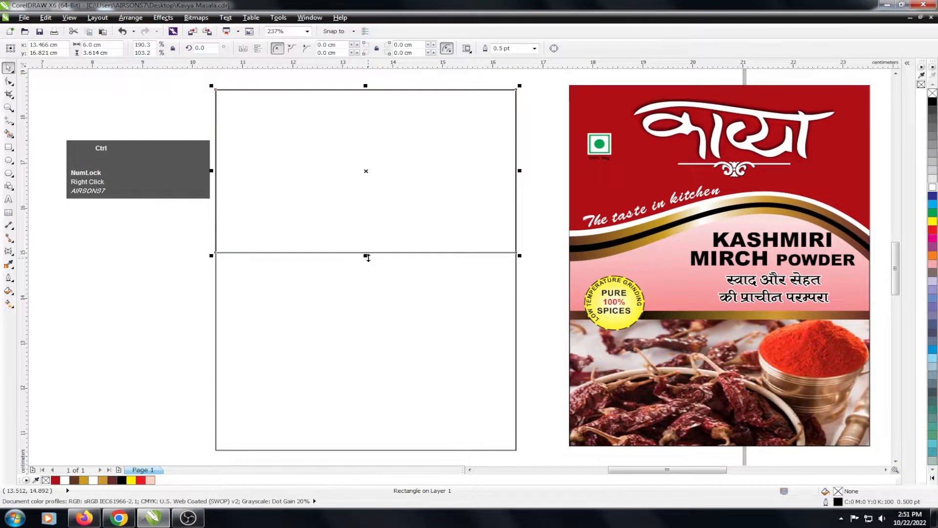
key("ctrl+w")
key("ctrl+z")
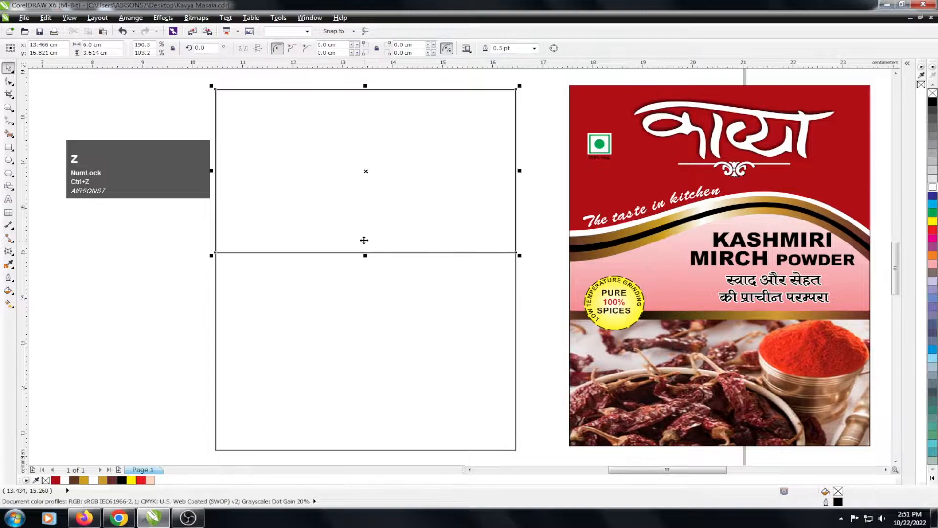
right_click(364, 240)
left_click(403, 269)
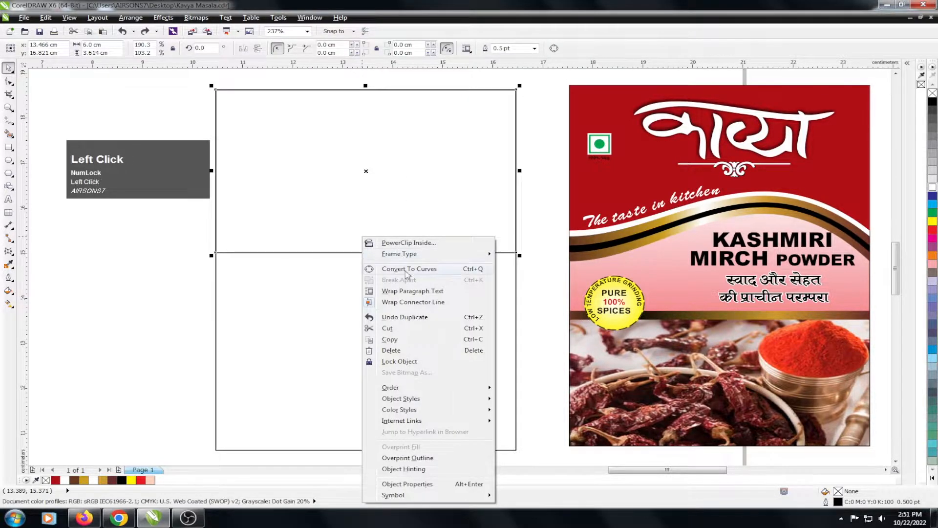
Convert the lower edge of the shorter shape to a curve and bend it into an S-shaped wave, low left and high right
double_click(357, 252)
right_click(358, 251)
left_click(390, 298)
left_click_drag(419, 250, 414, 216)
key("ctrl+z")
left_click_drag(422, 252, 408, 192)
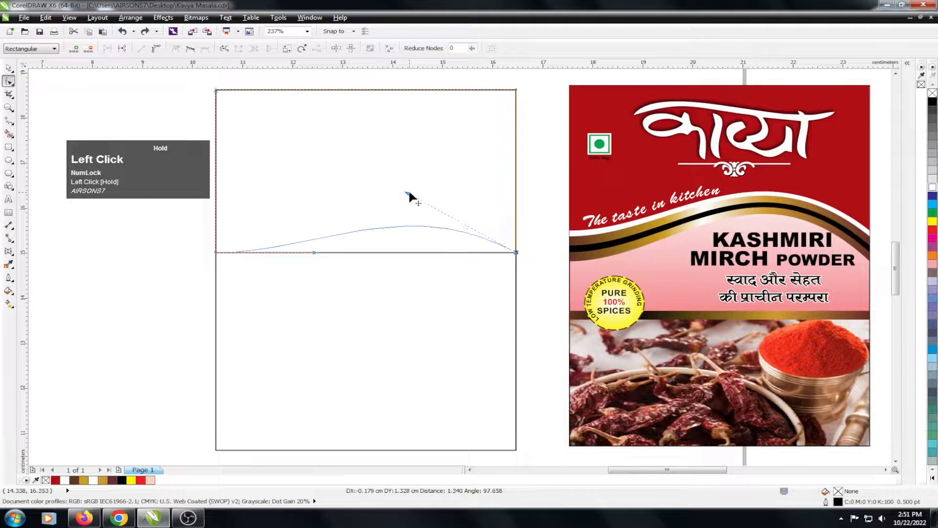
left_click_drag(315, 252, 325, 278)
left_click_drag(407, 193, 405, 186)
key("space")
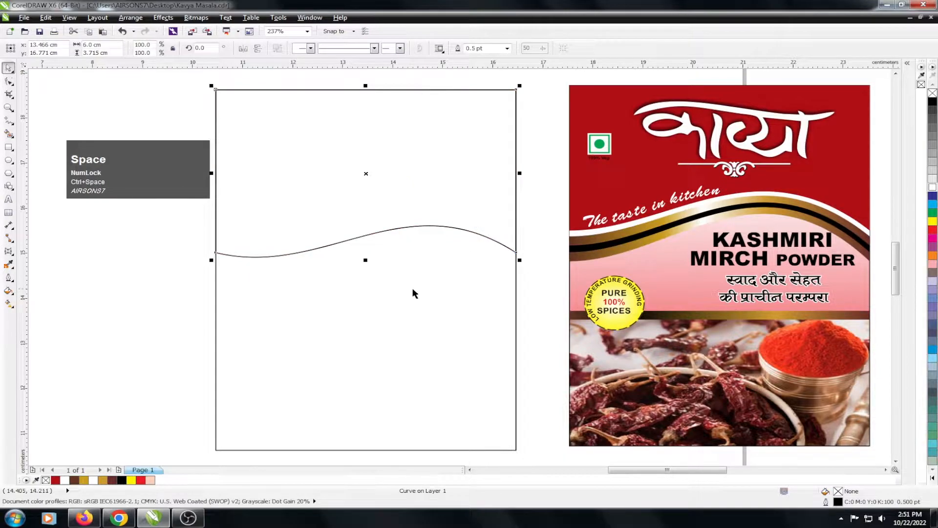
Build a stack of five wavy shapes by duplicating the wave at different heights from its upper edge, the shortest about 3.13 cm high
mouse_move(366, 260)
left_mouse_down()
mouse_move(365, 268)
mouse_move(366, 242)
left_mouse_up()
right_click(366, 258)
right_click(365, 257)
right_click(366, 242)
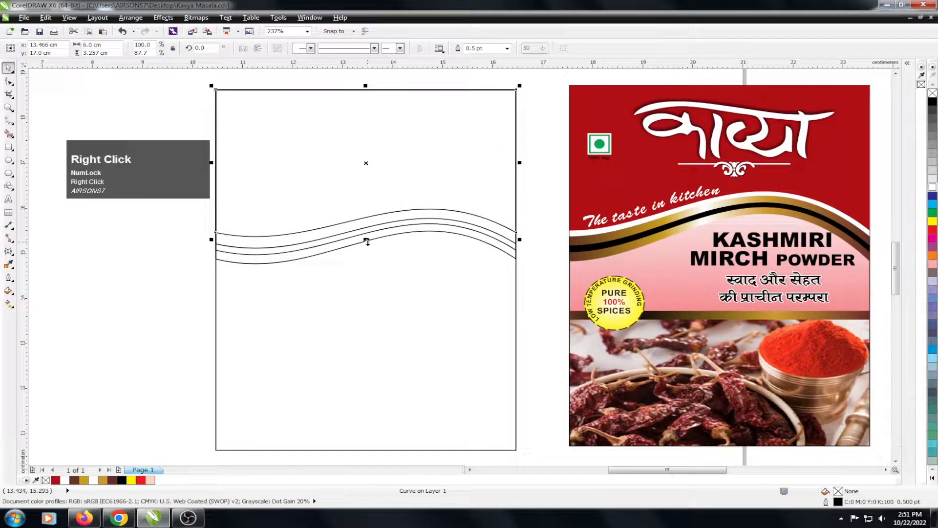
left_click(405, 233)
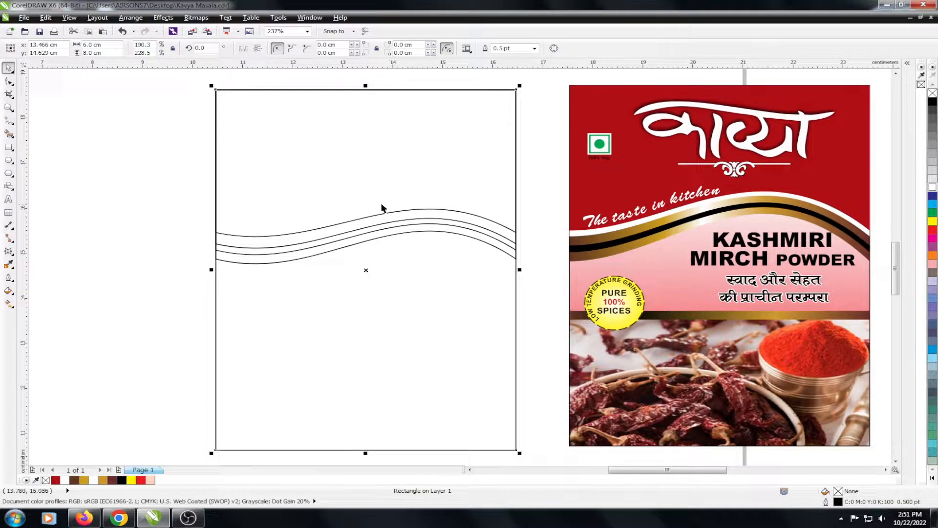
left_click(295, 200)
left_click_drag(364, 239, 364, 231)
right_click(364, 231)
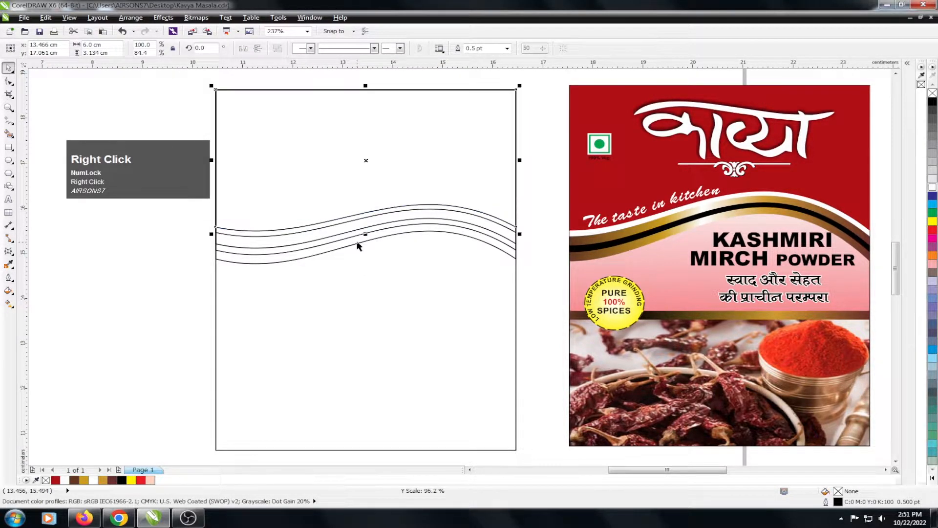
Fill the shortest wavy shape with dark red and the one directly behind it with white
left_click(142, 481)
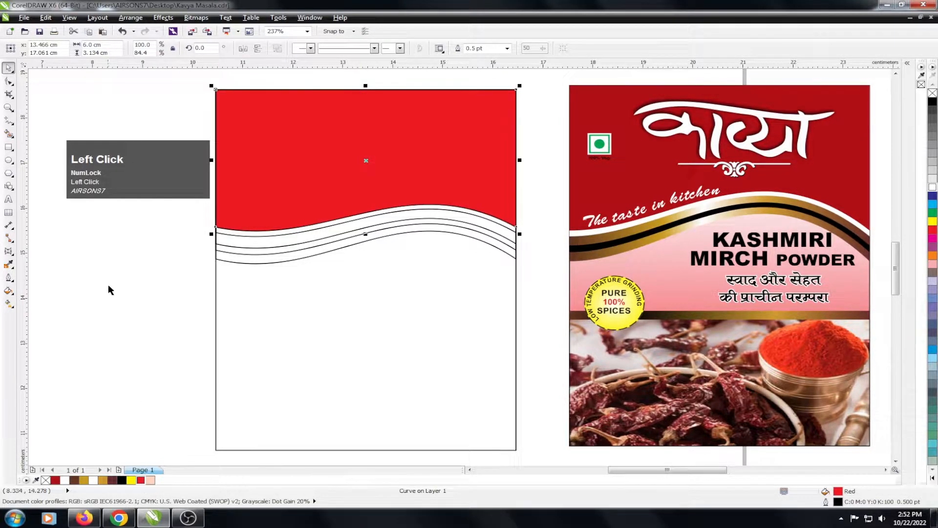
left_click(56, 480)
left_click(275, 248)
left_click_drag(229, 234, 176, 239)
key("ctrl+z")
left_click(934, 189)
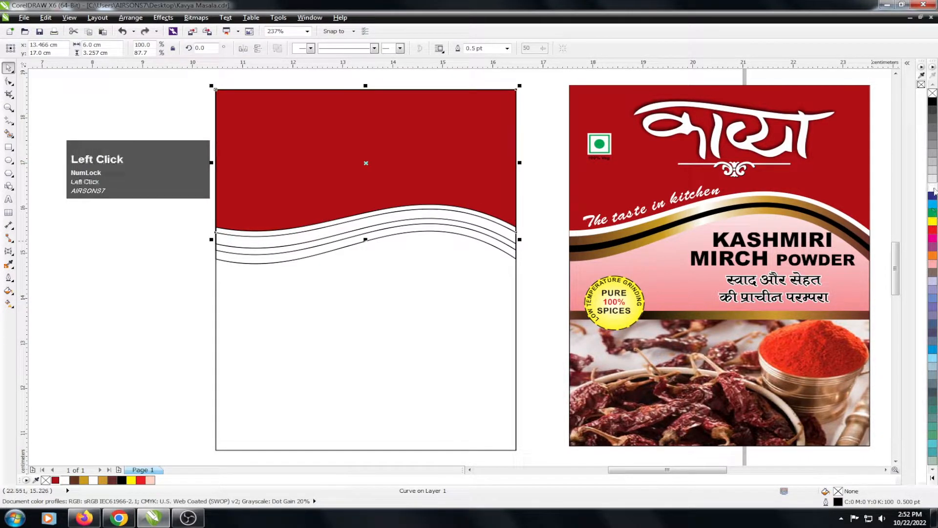
Give the third wavy shape a horizontal linear fountain fill with dark brown ends and two gold colour nodes between them
left_click(228, 246)
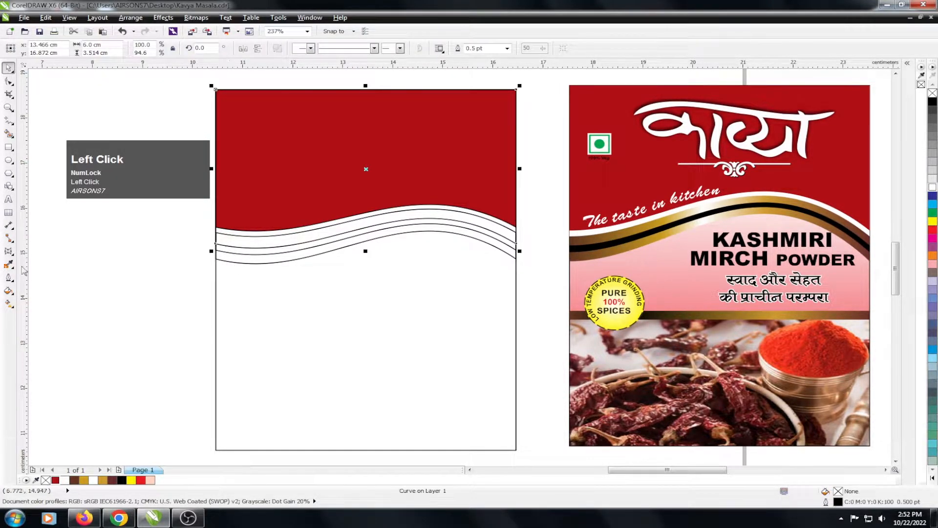
left_click(10, 304)
left_click(31, 305)
left_click_drag(215, 209, 510, 208)
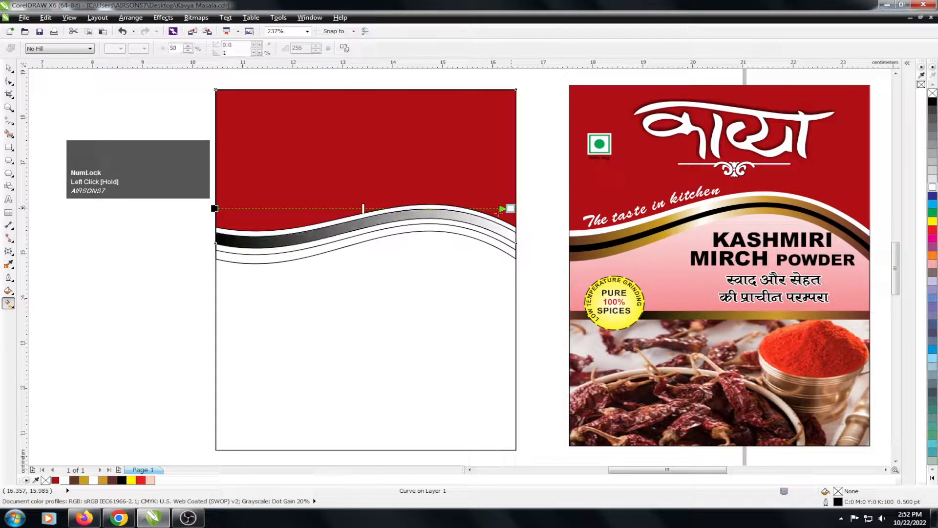
left_click_drag(74, 481, 216, 209)
left_click_drag(84, 480, 245, 208)
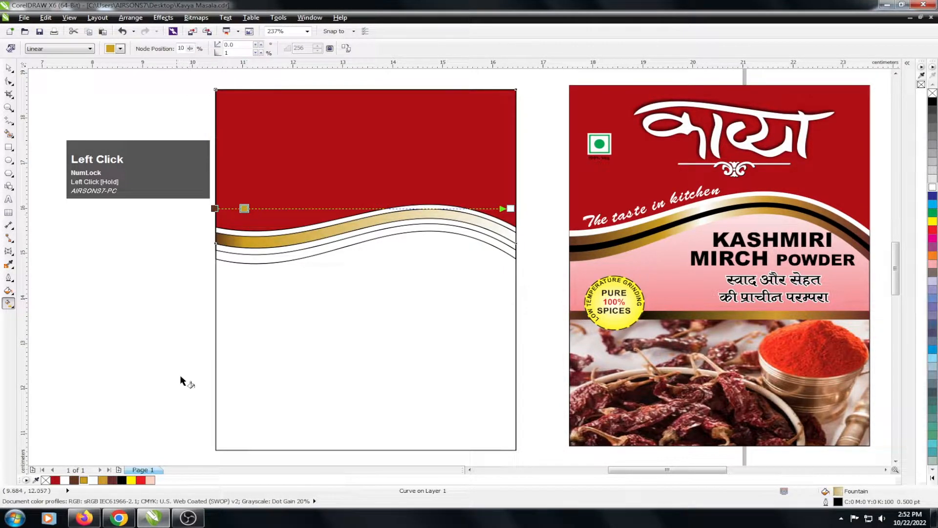
left_click_drag(103, 481, 301, 209)
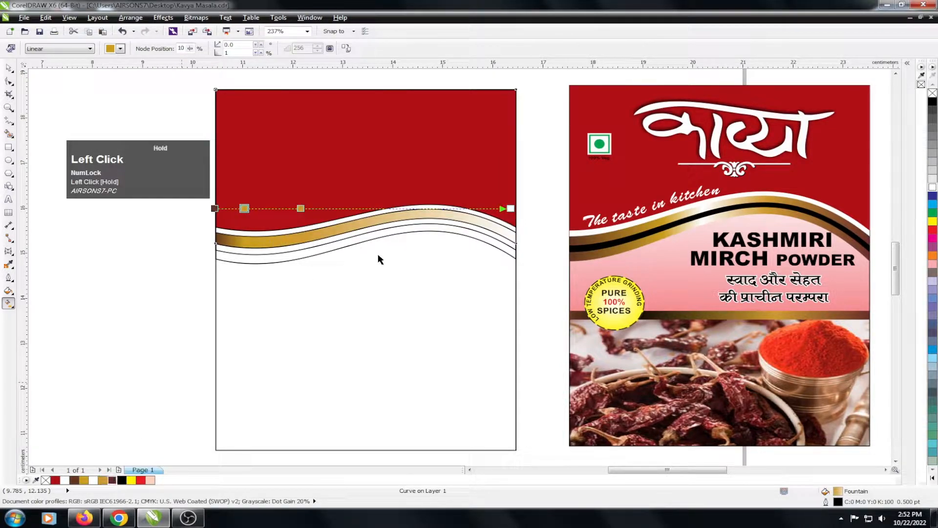
left_click_drag(512, 211, 511, 209)
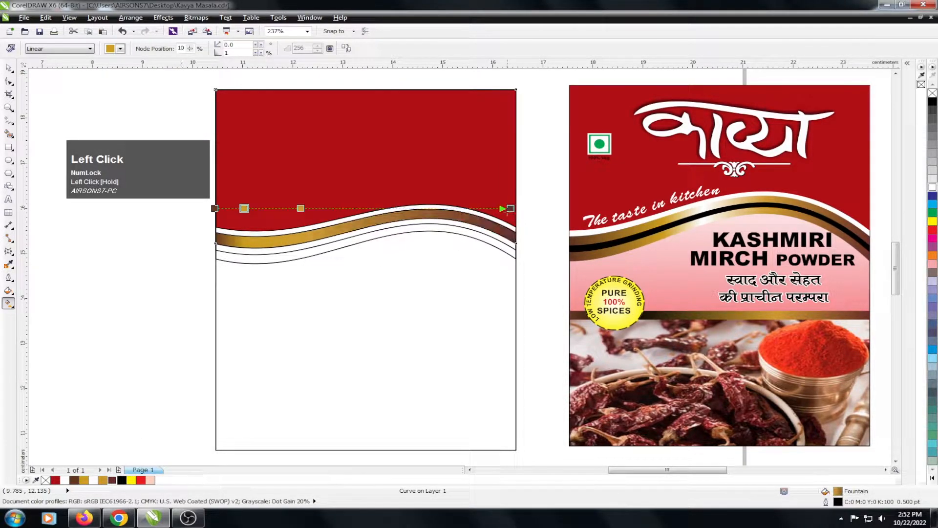
Refine the band's gradient with a gold node at 19%, a white highlight near the middle and another gold node beyond it
left_click_drag(300, 208, 330, 208)
left_click_drag(245, 209, 272, 208)
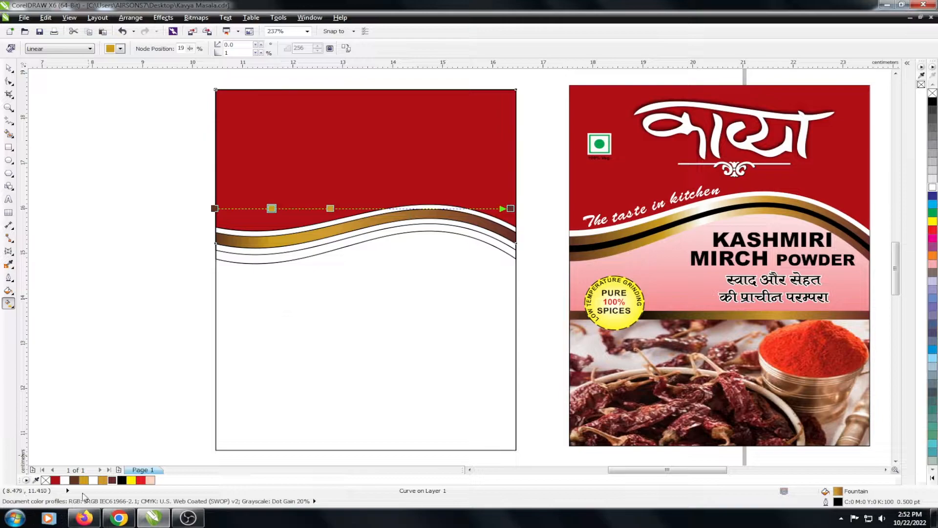
left_click_drag(195, 329, 326, 209)
double_click(318, 209)
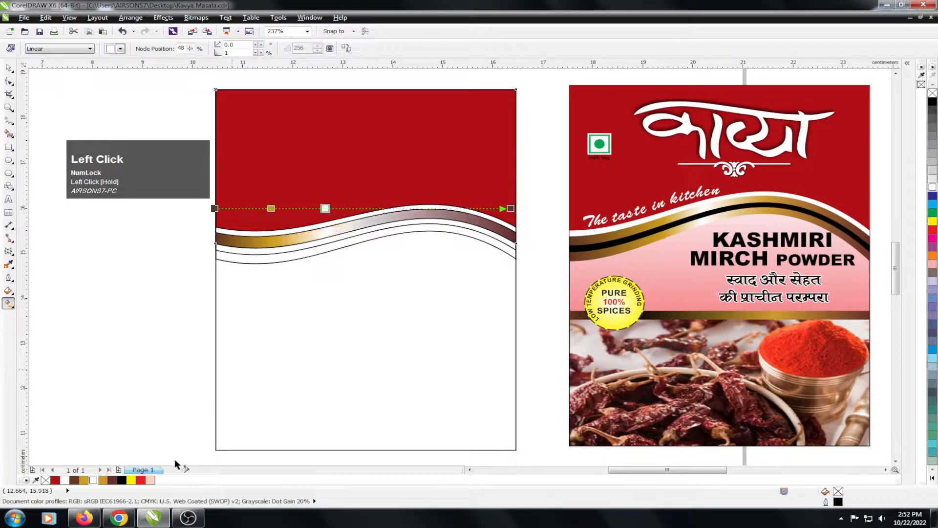
left_click_drag(84, 480, 333, 309)
left_click_drag(385, 219, 384, 211)
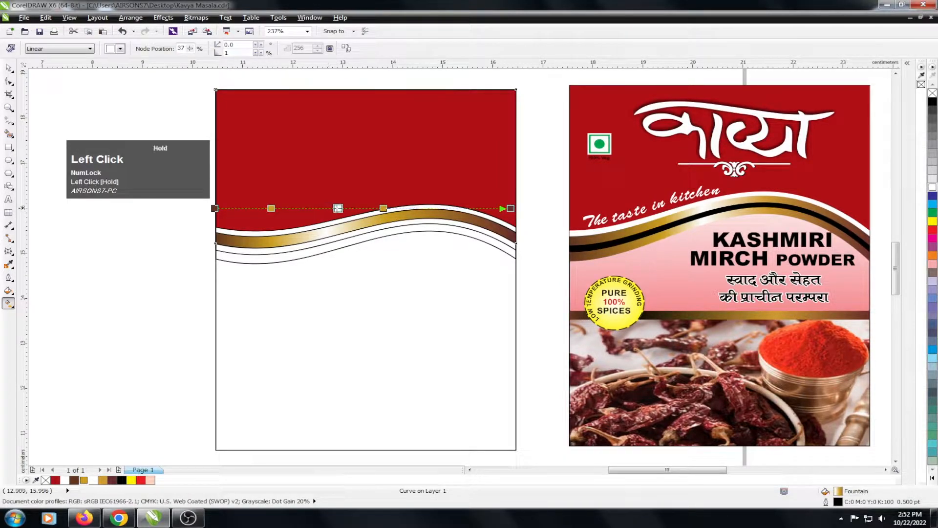
Apply the same brown, gold and white gradient to the tallest wavy shape at the back of the stack
key("ctrl+space")
left_click_drag(198, 84, 541, 277)
left_click(267, 265)
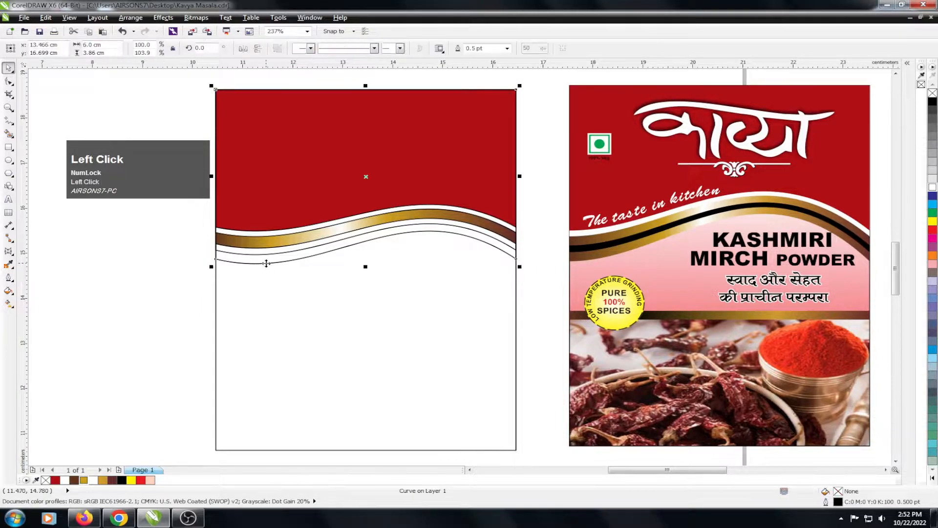
left_click(266, 263, "alt")
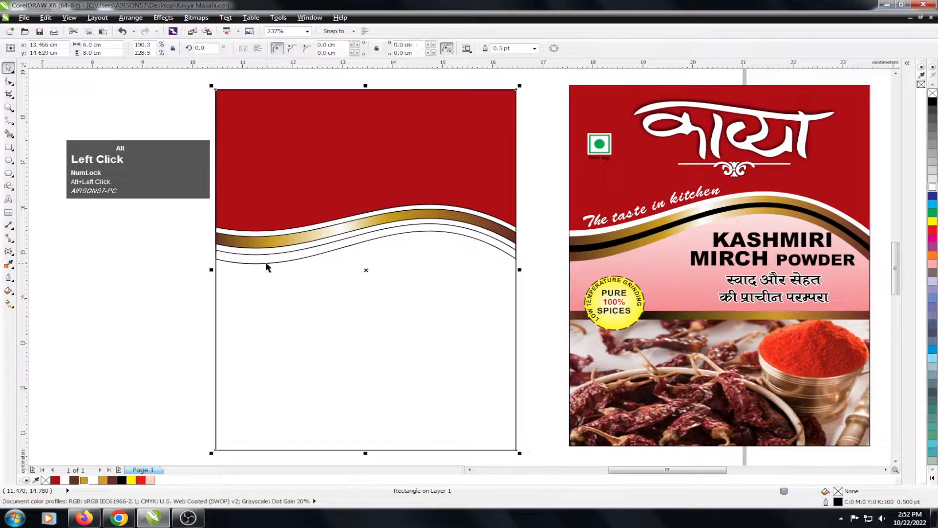
key("ctrl+r")
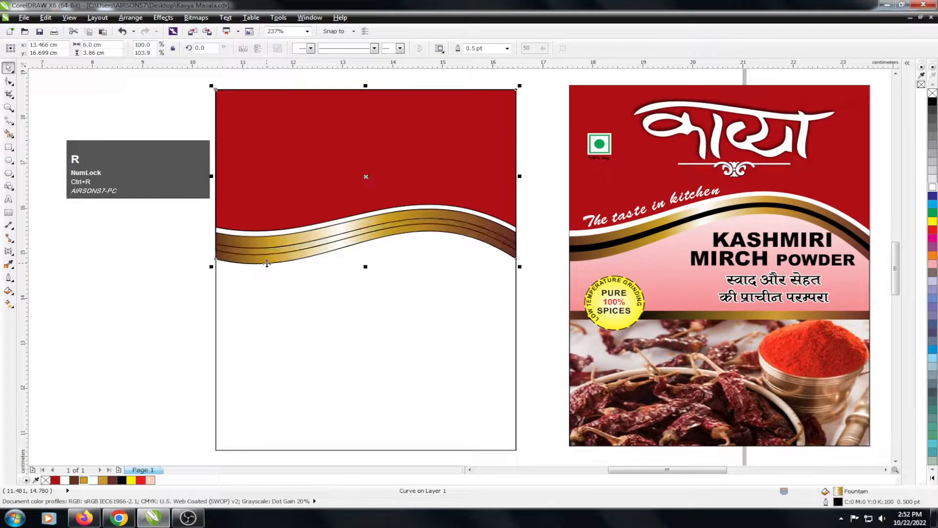
Fill the second-tallest wavy shape with black to form a thin stripe through the golden band
left_click(264, 256)
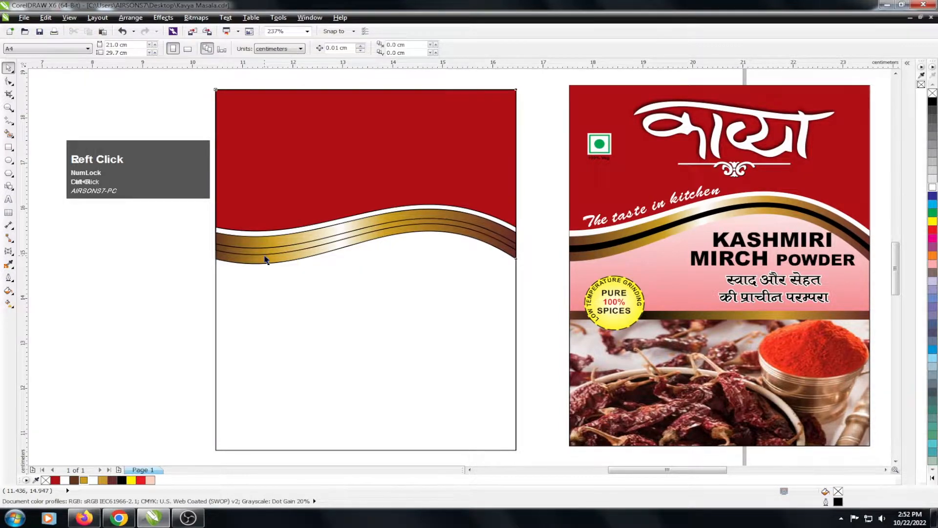
left_click(933, 102)
key("ctrl+z")
left_click_drag(261, 256, 162, 249)
key("ctrl+z")
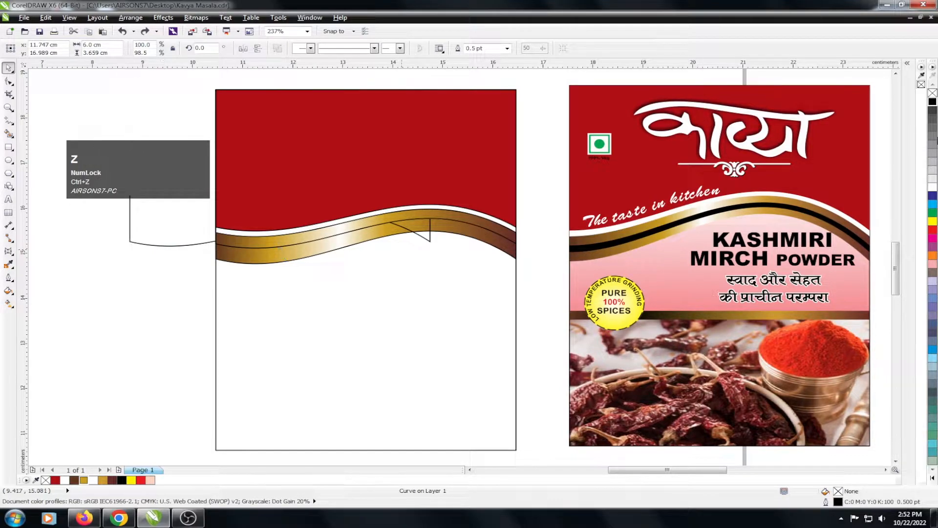
left_click(933, 102)
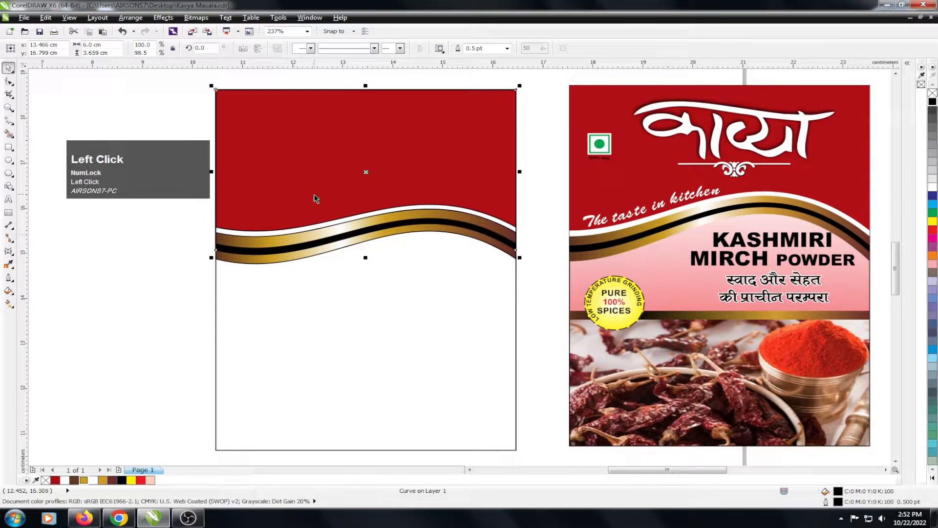
Remove the outlines from all five wavy shapes
left_click_drag(203, 84, 527, 297)
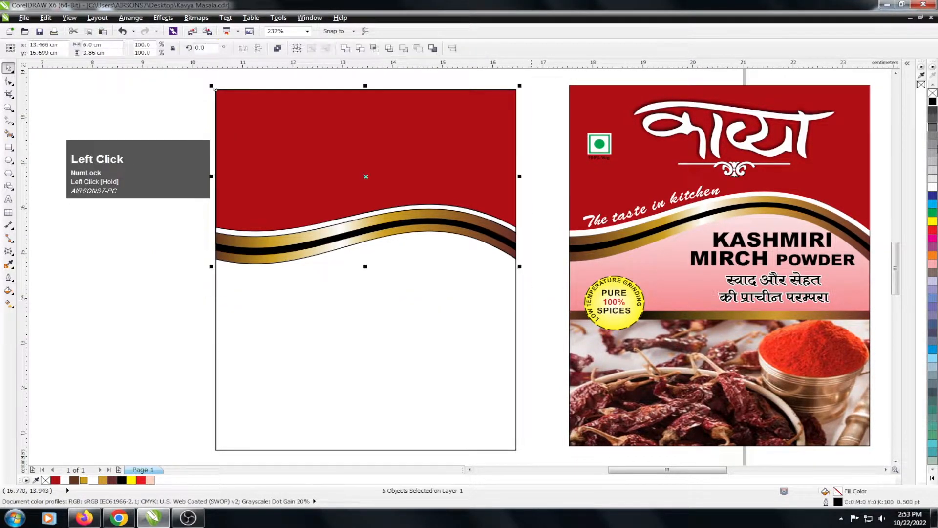
right_click(933, 92)
key("Escape")
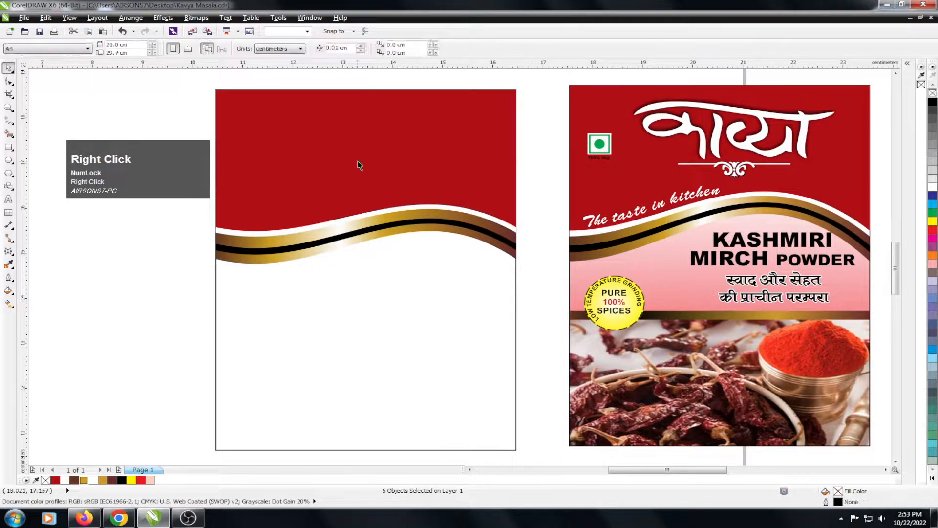
Group the five wavy shapes and align the group to the upper edge and horizontal centre of the label rectangle
left_click_drag(196, 78, 521, 305)
key("t")
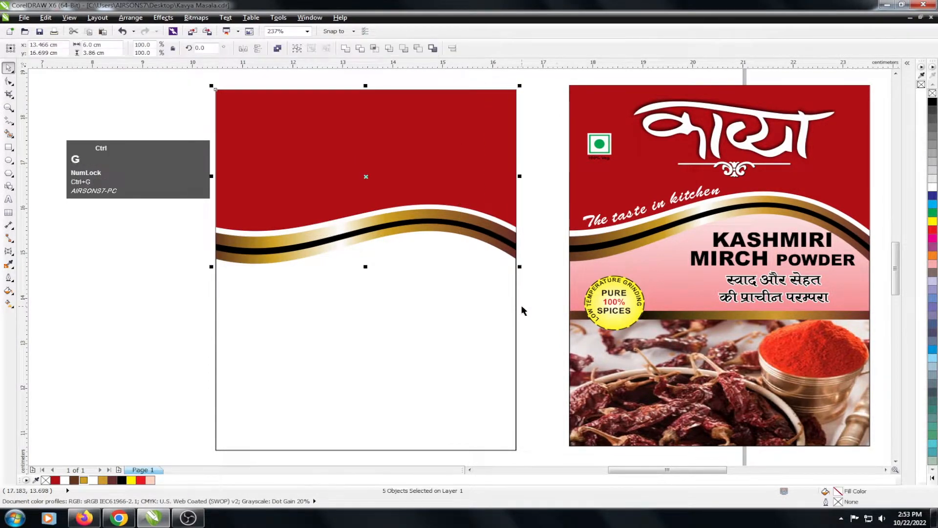
key("c")
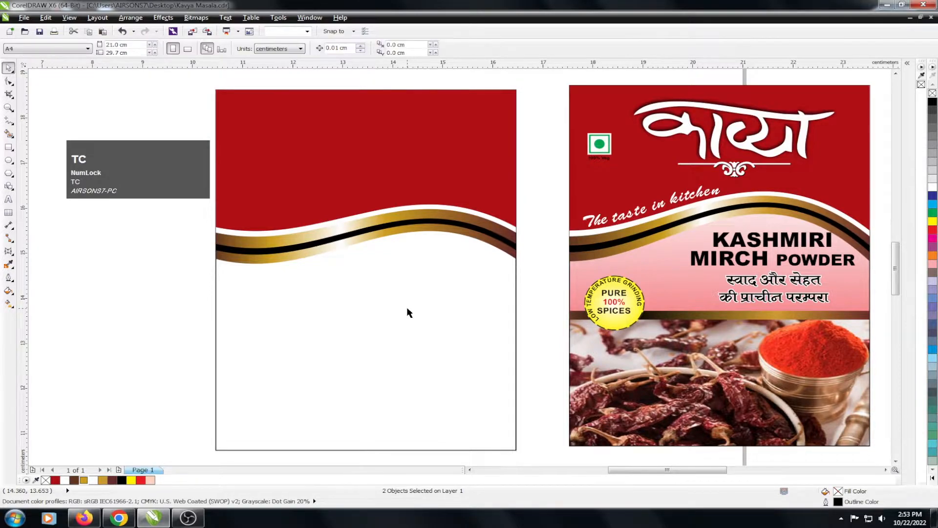
Draw a horizontal strip about 0.45 cm high across the label below the wave and set its width to 6 cm
left_click(9, 146)
left_click_drag(215, 332, 523, 352)
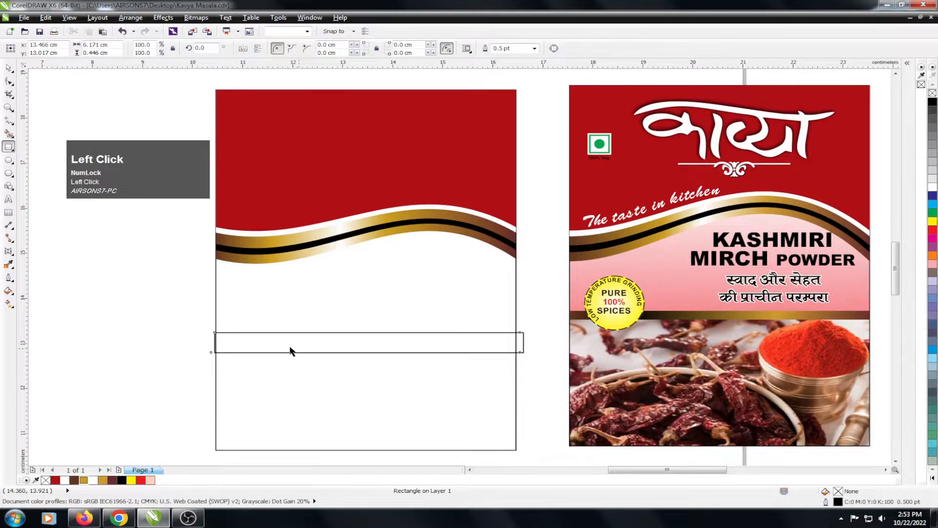
key("space")
left_click_drag(112, 53, 51, 76)
key("shift+Tab")
type("6")
key("Return")
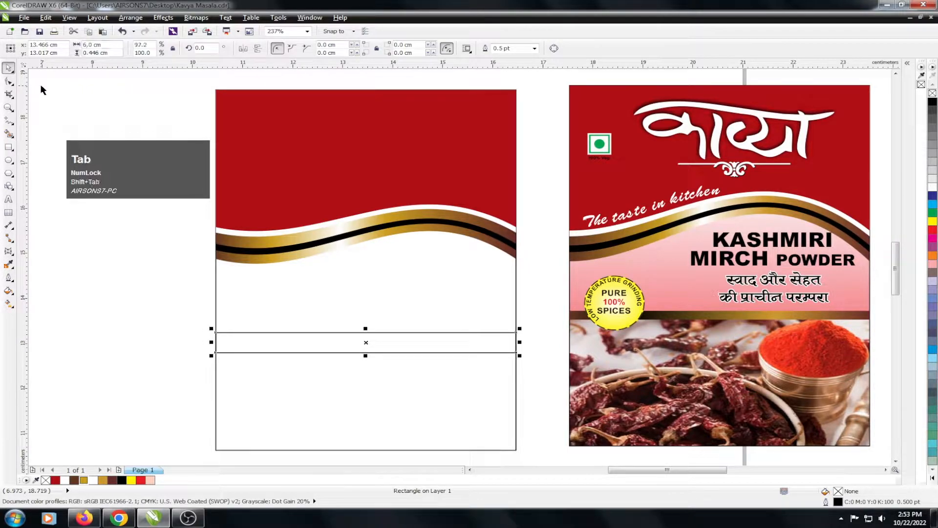
Centre the strip horizontally on the label rectangle and reduce its height to about 0.17 cm
left_click(230, 316, "shift")
key("c")
left_click(160, 311)
left_click_drag(160, 311, 527, 333)
scroll(320, 356, "up", 2)
scroll(309, 325, "down", 1)
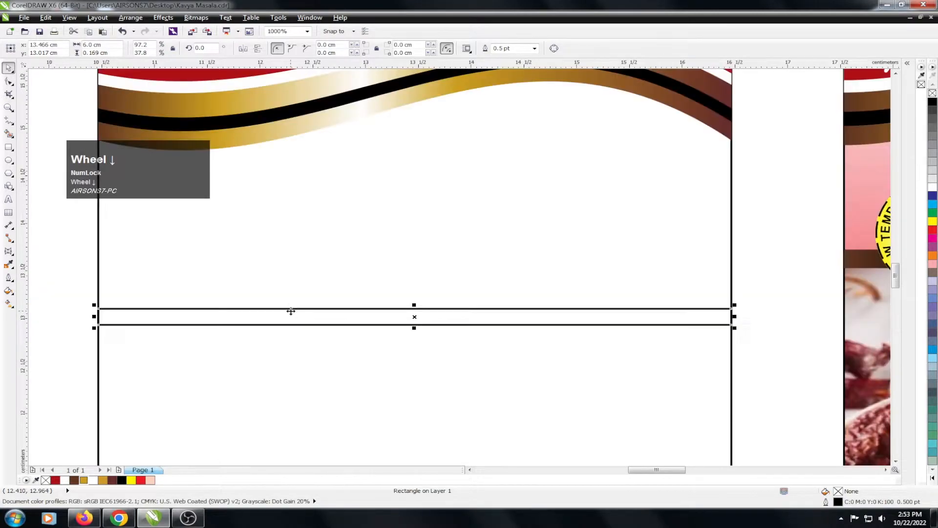
left_click(316, 262)
key("c")
Fill the horizontal strip with the same linear brown, gold and white fountain fill as the wave's gold band
key("shift+F2")
left_click(205, 275)
left_click(346, 259, "alt")
left_click(346, 259, "alt")
left_click(346, 259, "alt")
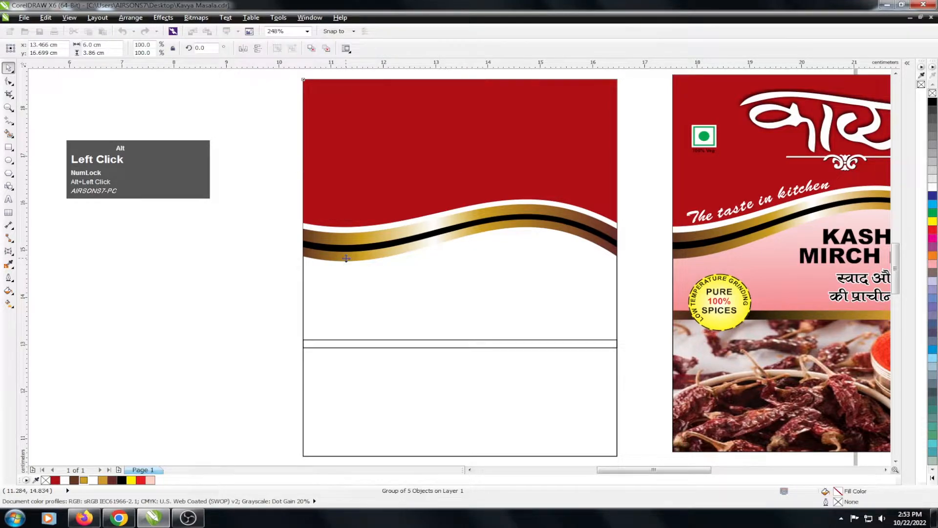
left_click(346, 262, "ctrl+alt")
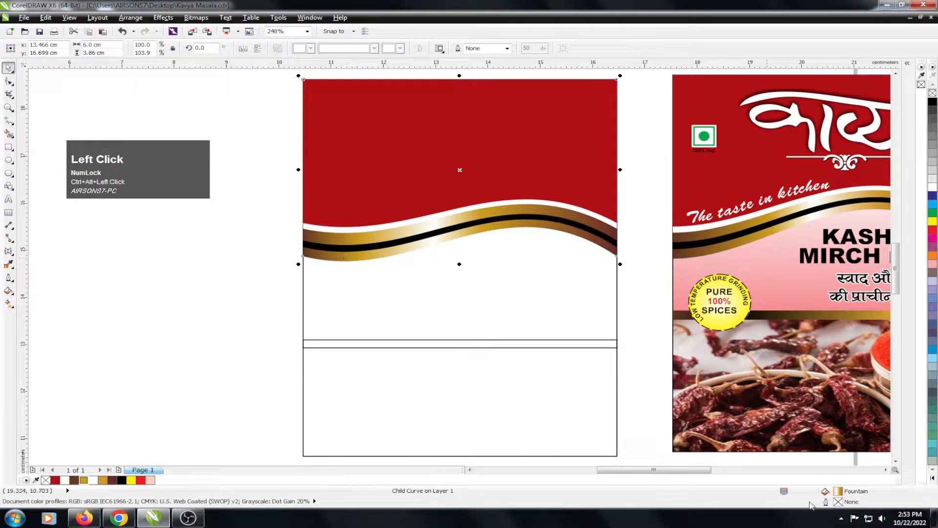
double_click(837, 491)
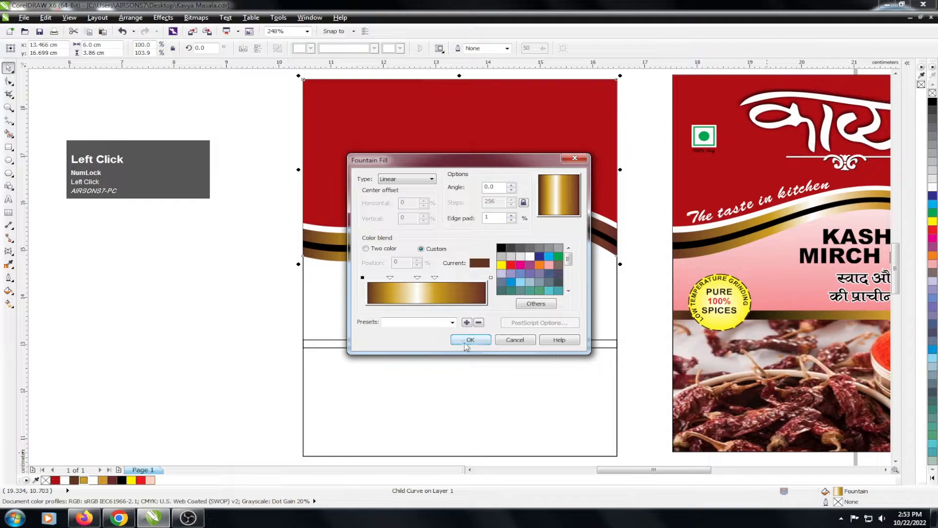
left_click(470, 340)
left_click(385, 347, "ctrl")
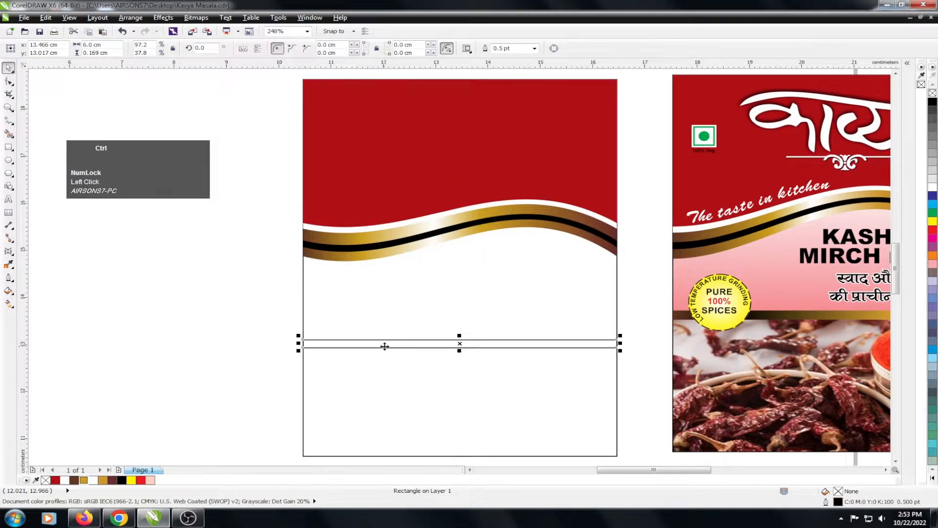
key("ctrl+r")
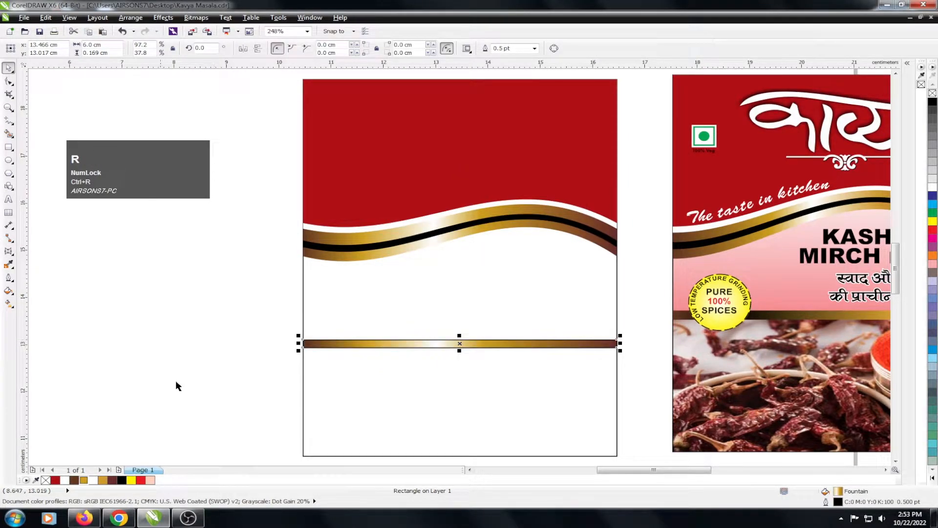
Replace the white middle colour of the strip's gradient with dark brown and remove the strip's outline
left_click(9, 304)
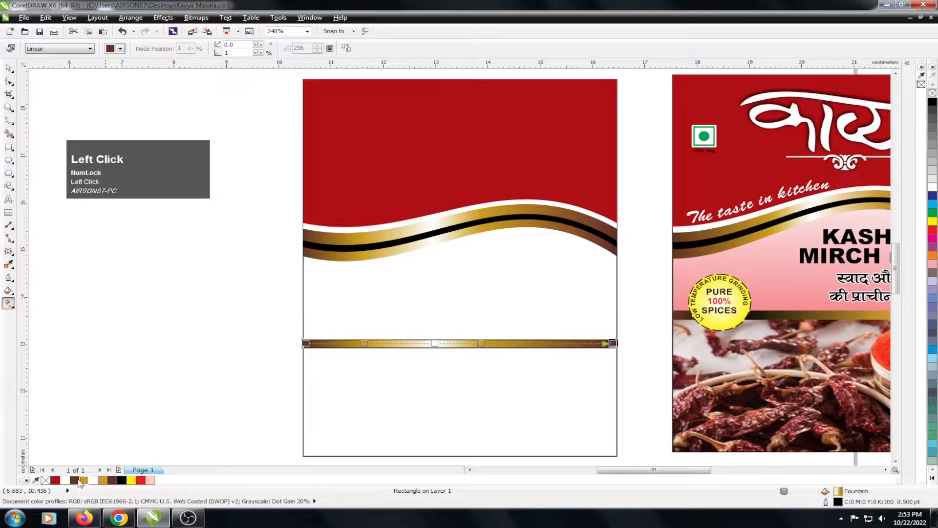
left_click_drag(75, 479, 438, 344)
key("space")
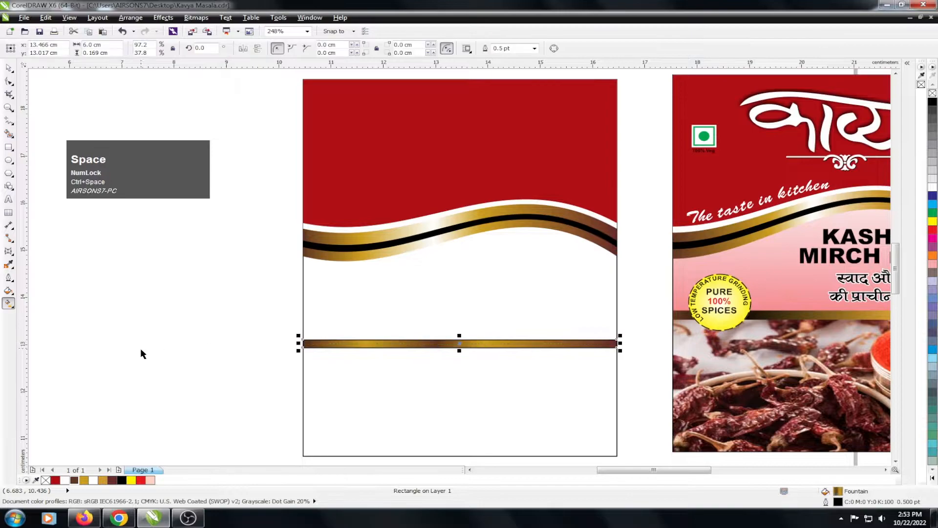
right_click(46, 480)
Select the complete reference label and move it horizontally off the right side of the page
scroll(237, 261, "down", 1)
left_click_drag(444, 150, 763, 434)
left_click_drag(557, 297, 681, 298)
left_click(482, 287)
Move the group with the logo, texts, seal and chilli photo from beside the reference onto the new label
key("F4")
left_click(786, 205)
left_click_drag(785, 201, 136, 201)
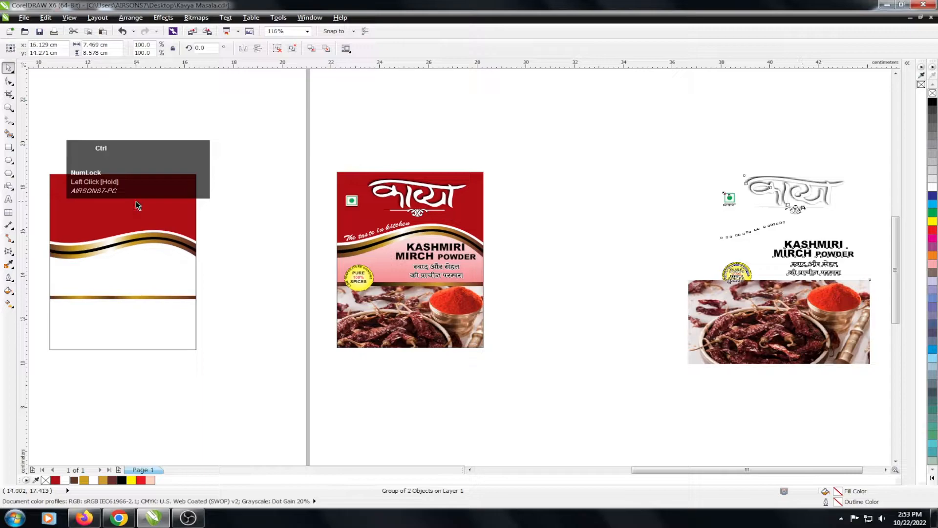
left_click_drag(805, 183, 160, 199)
scroll(319, 209, "down", 2)
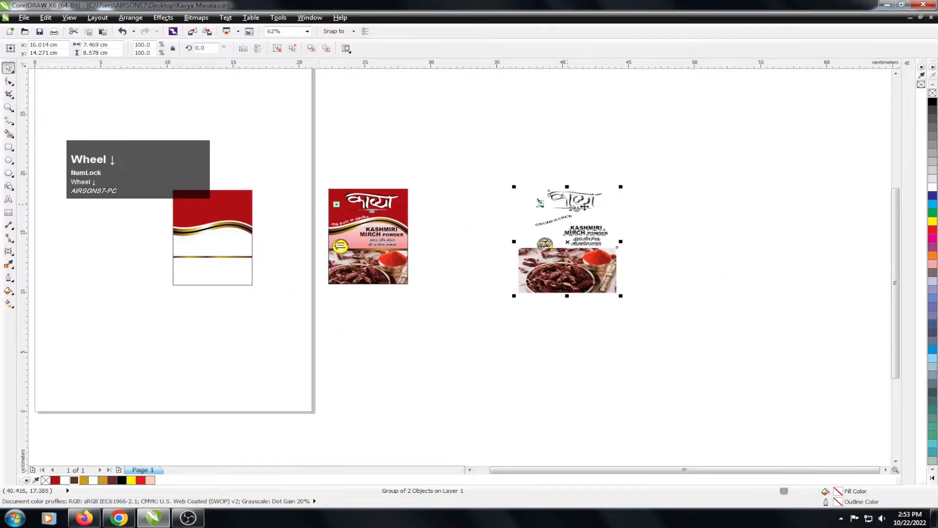
left_click_drag(585, 208, 222, 197)
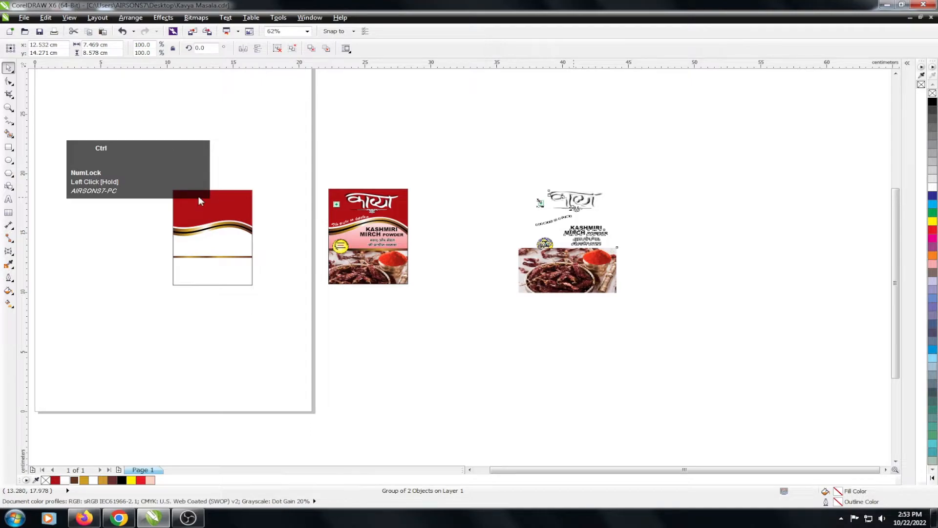
scroll(630, 235, "down", 1)
left_click(604, 249)
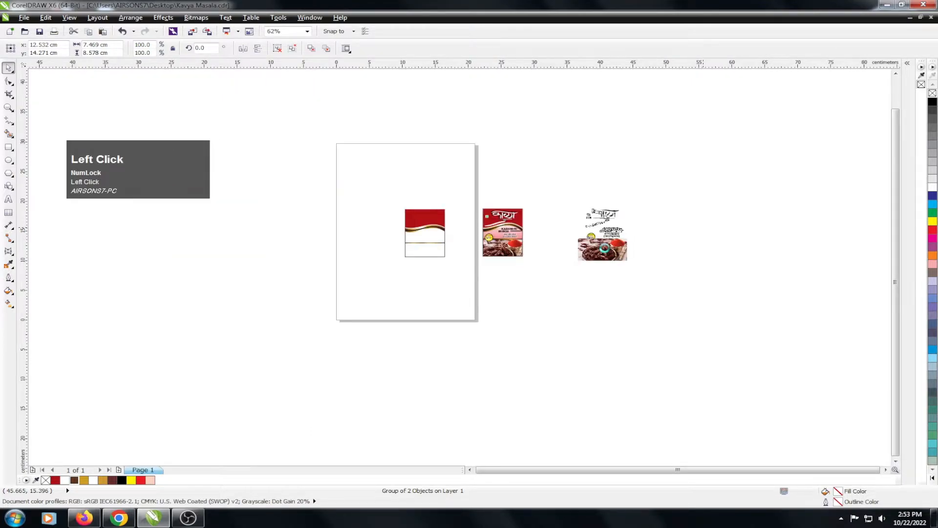
left_click_drag(447, 216, 464, 286)
key("shift+F2")
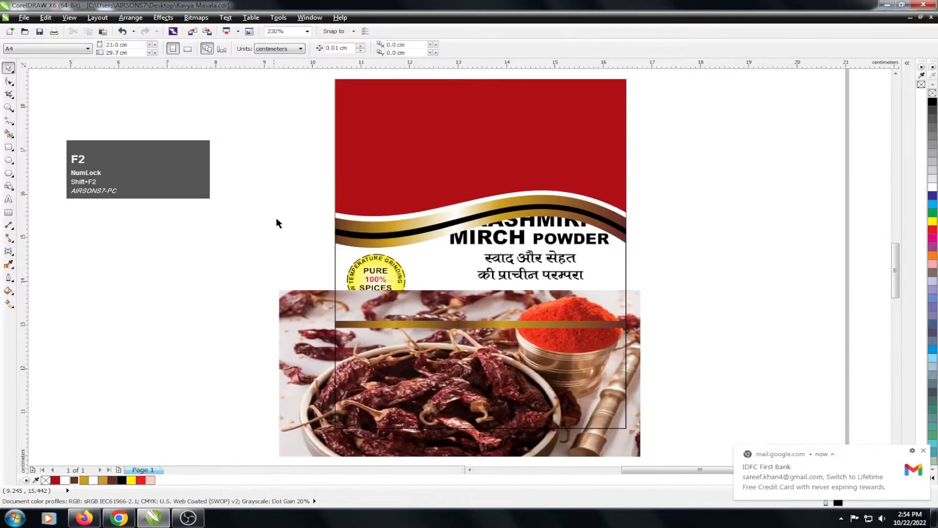
Bring the artwork group to the front and shift it so the logo and texts fit inside the label
left_click(297, 317)
key("shift+Page_Up")
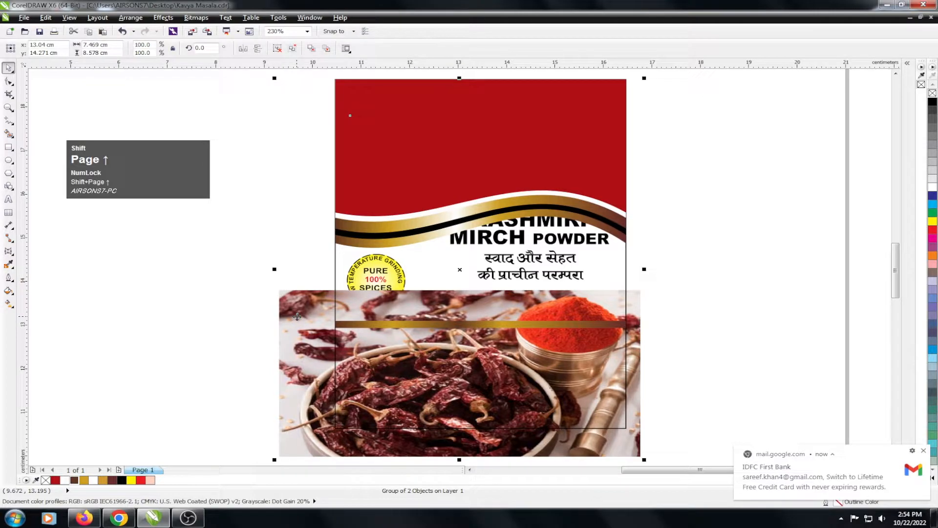
left_click_drag(334, 320, 335, 320)
left_click_drag(429, 323, 438, 327)
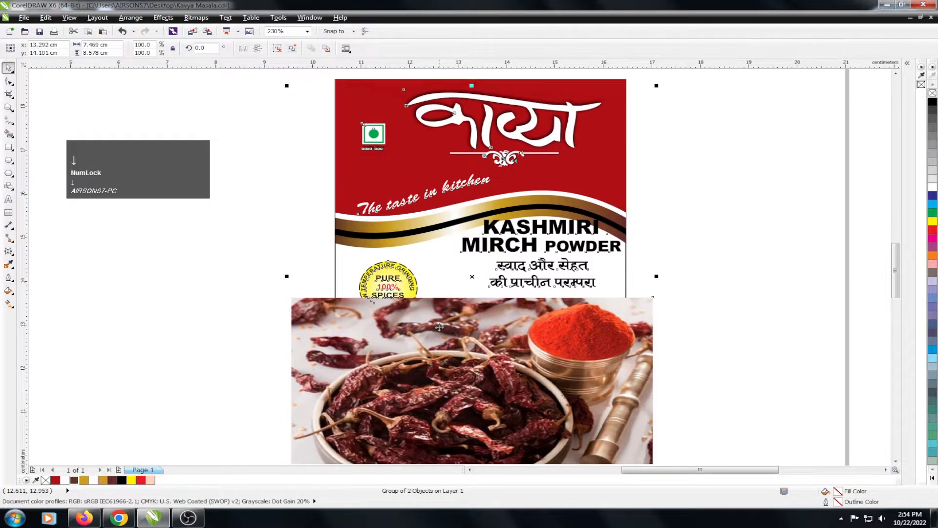
key("Right")
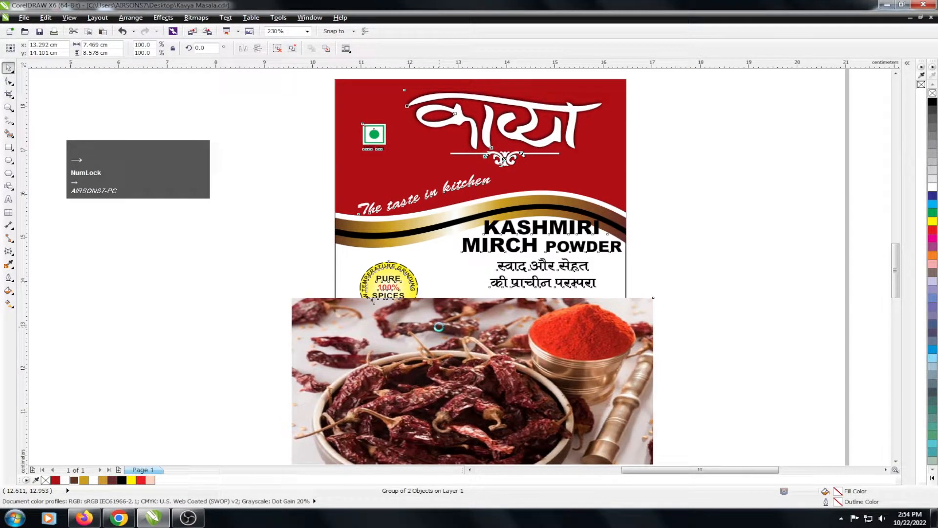
Ungroup the artwork and rotate the tagline "The taste in kitchen" clockwise to follow the wave's upper edge
left_click(274, 239)
left_click(413, 200)
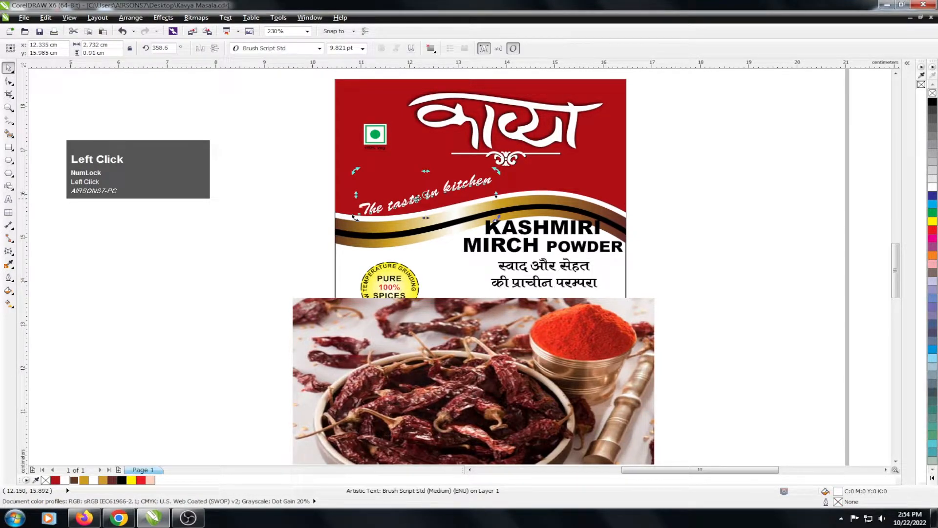
mouse_move(497, 171)
left_mouse_down()
mouse_move(501, 185)
mouse_move(493, 173)
left_mouse_up()
left_click(427, 203)
left_click_drag(428, 204, 432, 198)
scroll(432, 198, "up", 4)
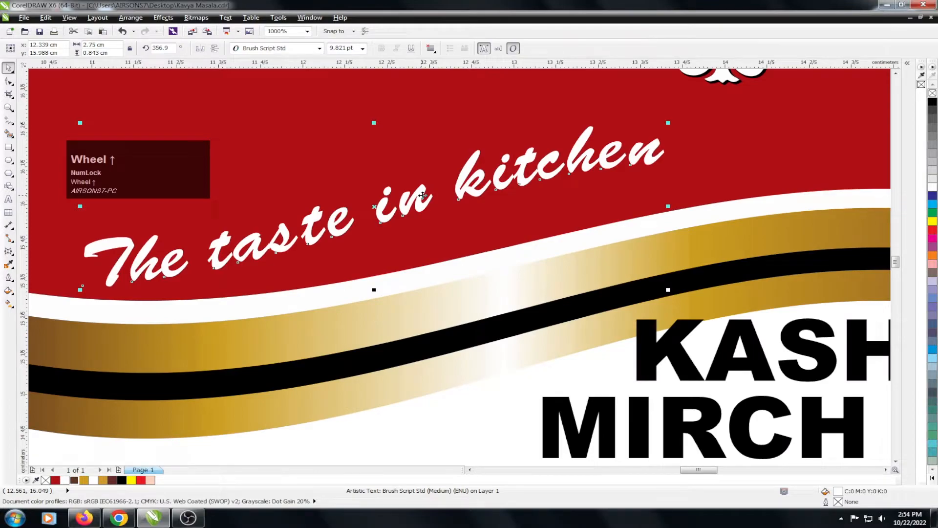
left_click(422, 196)
left_click_drag(670, 124, 677, 144)
scroll(441, 226, "down", 4)
scroll(440, 226, "down", 3)
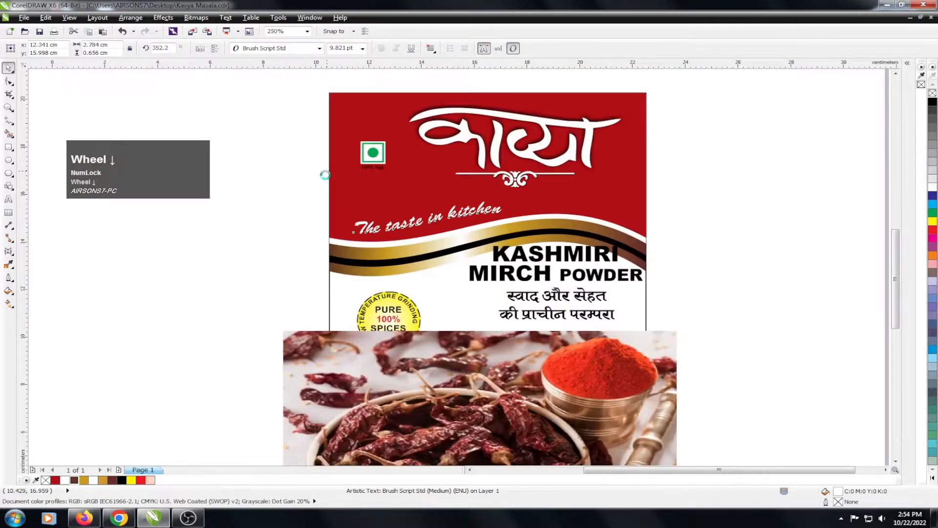
Send the chilli photo behind the other label elements and shift it slightly down
left_click(405, 295)
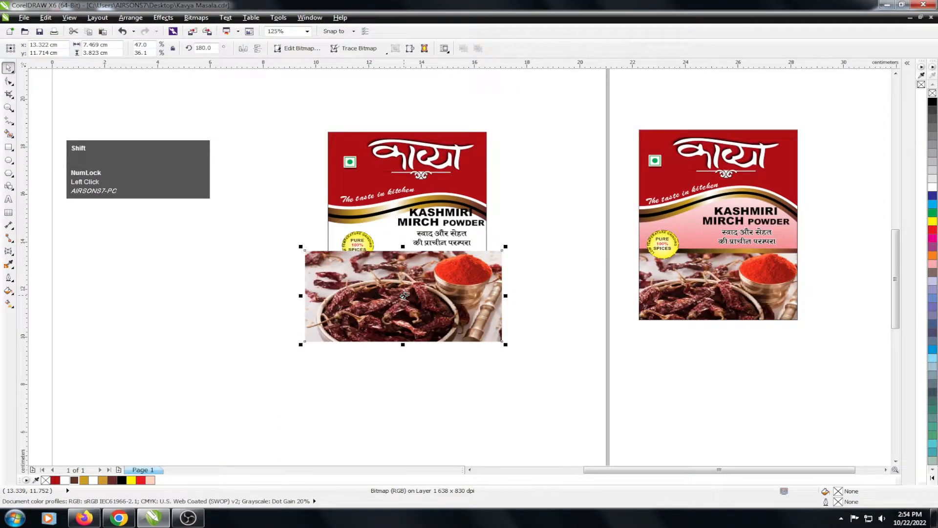
left_click_drag(382, 310, 381, 311)
key("Down")
PowerClip the chilli photo inside the label rectangle
key("1")
left_click(171, 107)
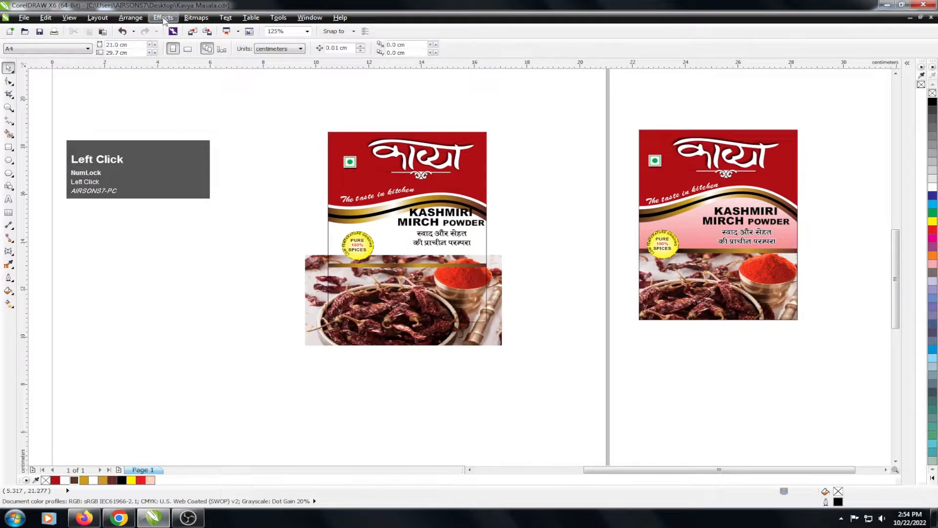
left_click(164, 17)
mouse_move(187, 180)
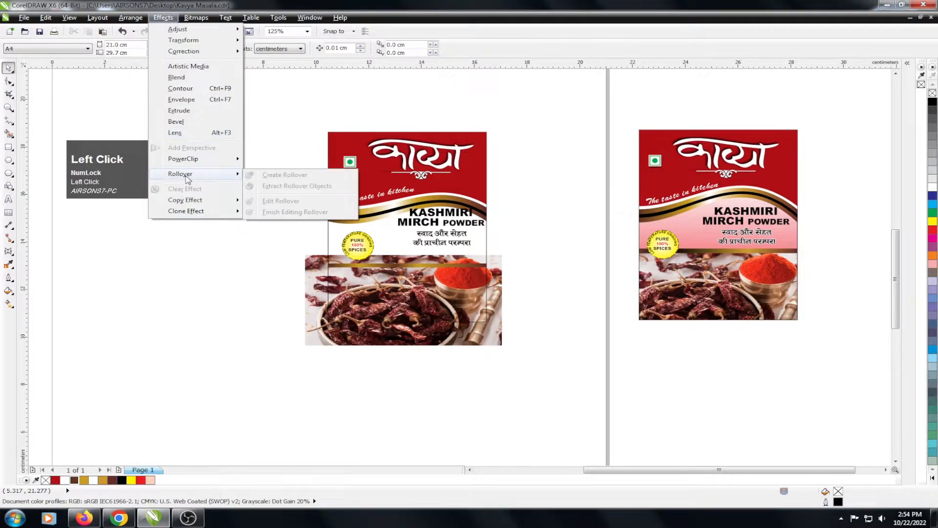
mouse_move(185, 158)
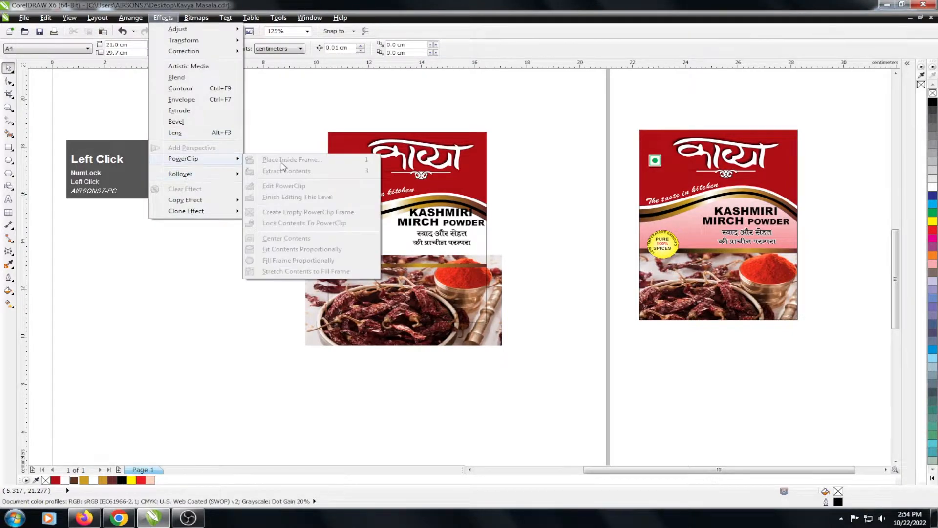
left_click(266, 139)
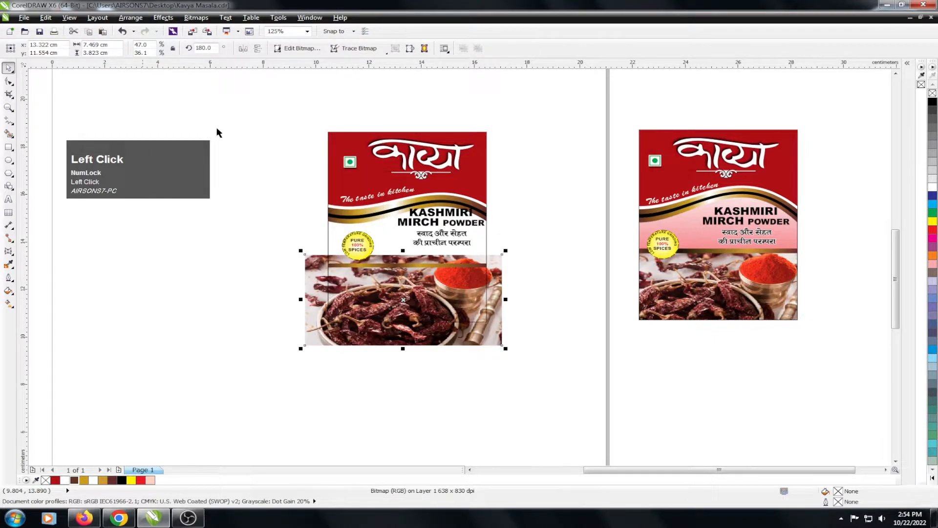
left_click(164, 18)
mouse_move(182, 159)
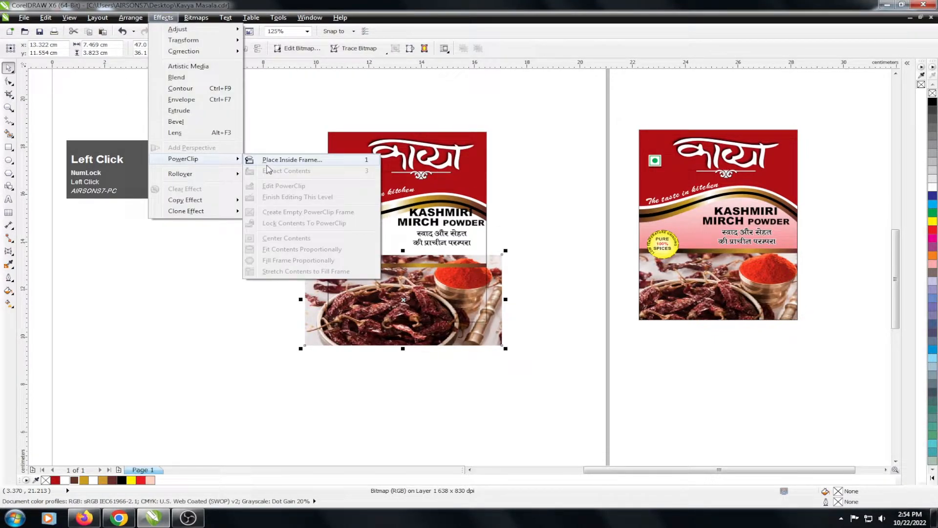
left_click(273, 160)
left_click(331, 240)
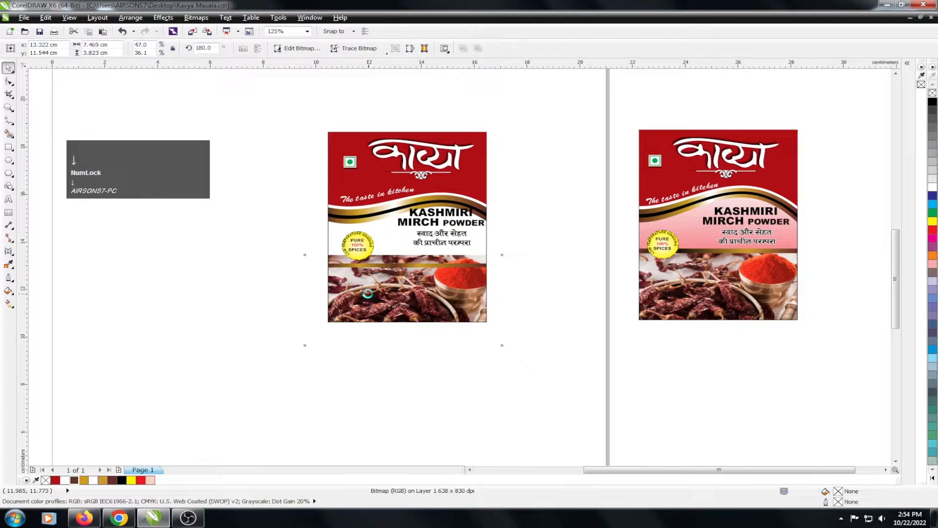
Move the clipped chilli photo down until its upper edge is hidden behind the gold strip
key("Up")
left_click_drag(324, 226, 512, 352)
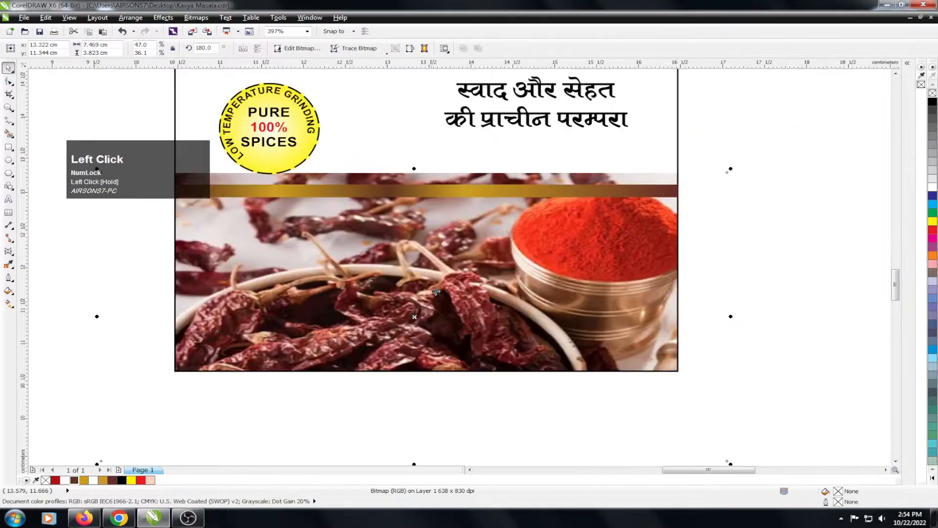
left_click_drag(424, 306, 416, 340)
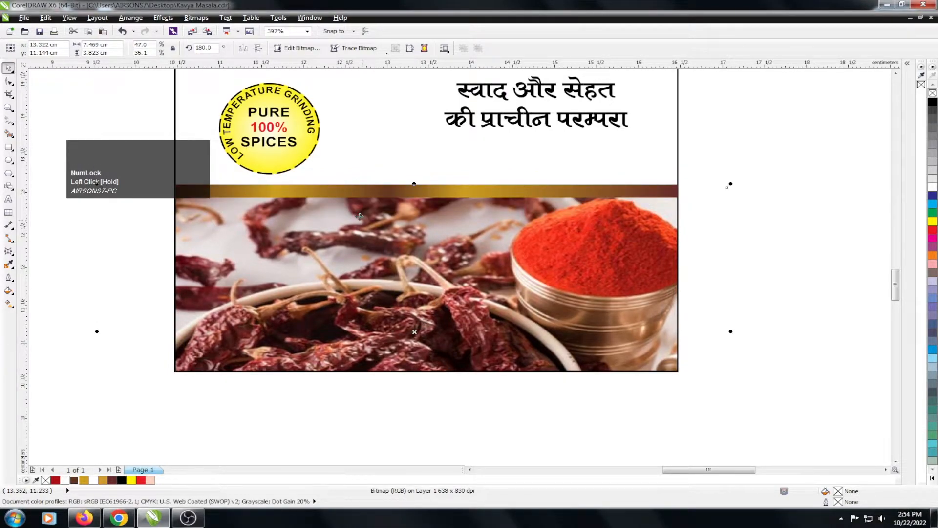
Raise the gold strip to a vertical position of about 13.48 cm and move the clipped photo up to meet it
scroll(360, 216, "down", 3)
left_click(320, 211)
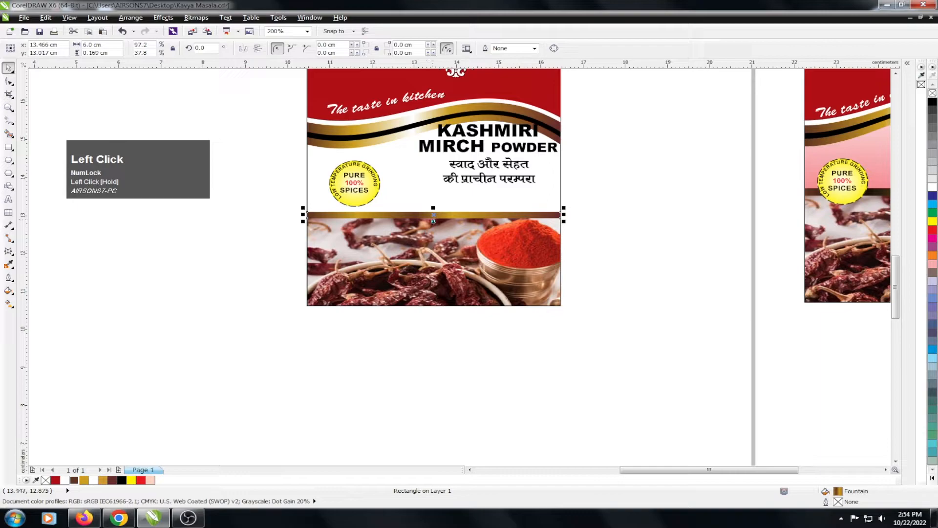
left_click_drag(434, 221, 433, 200)
left_click(406, 236, "alt")
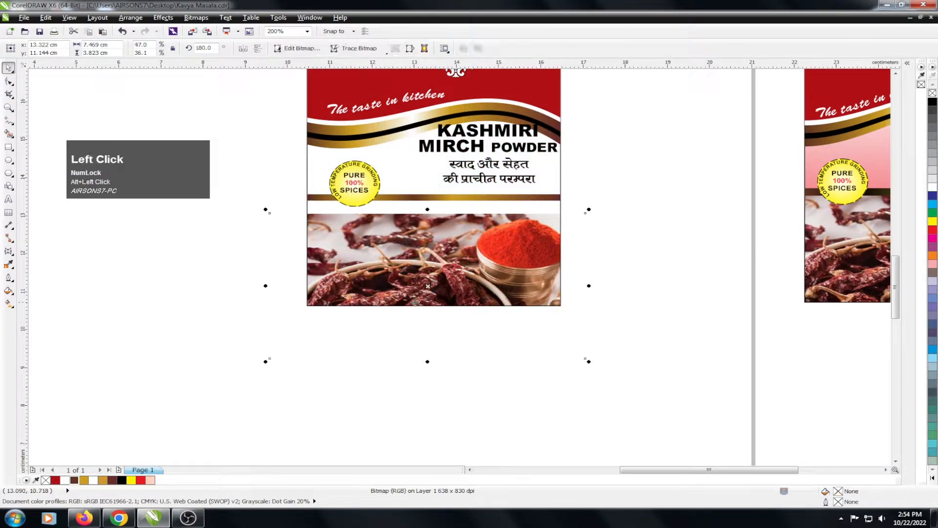
left_click_drag(416, 302, 430, 270)
key("Left")
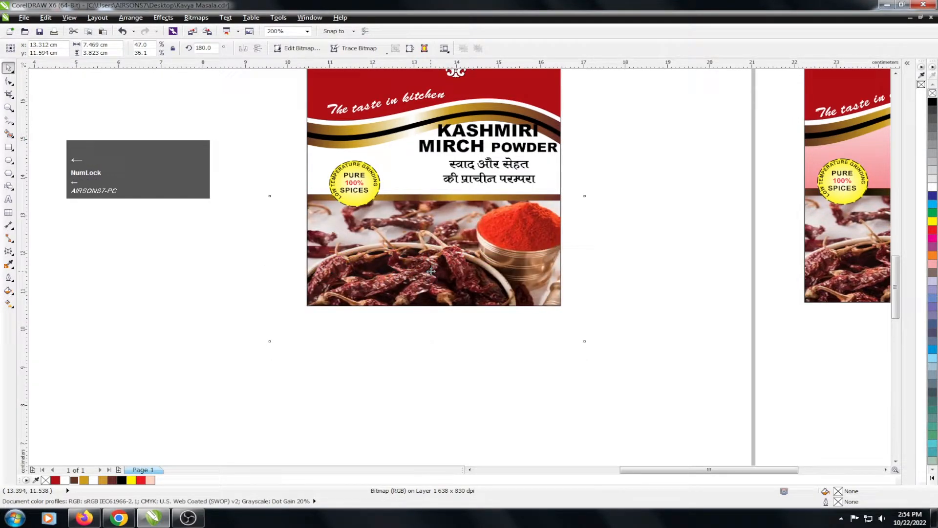
Nudge the gold strip up to a vertical position of 13.53 cm so it borders the photo's upper edge
left_click(413, 209)
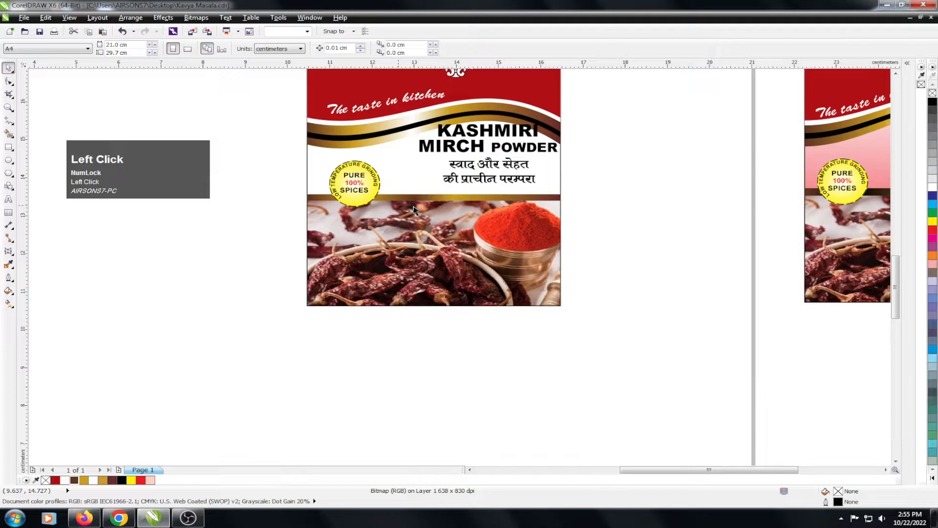
left_click(421, 199, "alt")
left_click(421, 200)
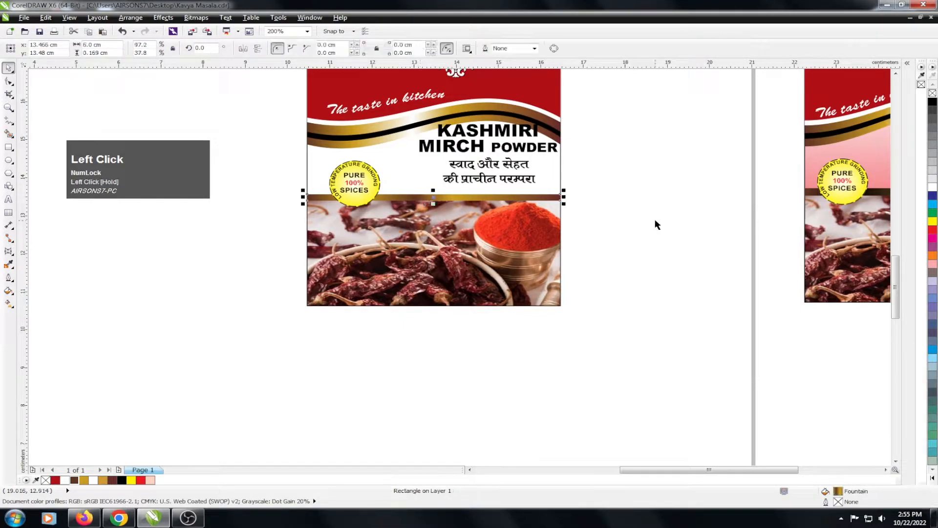
key("Up")
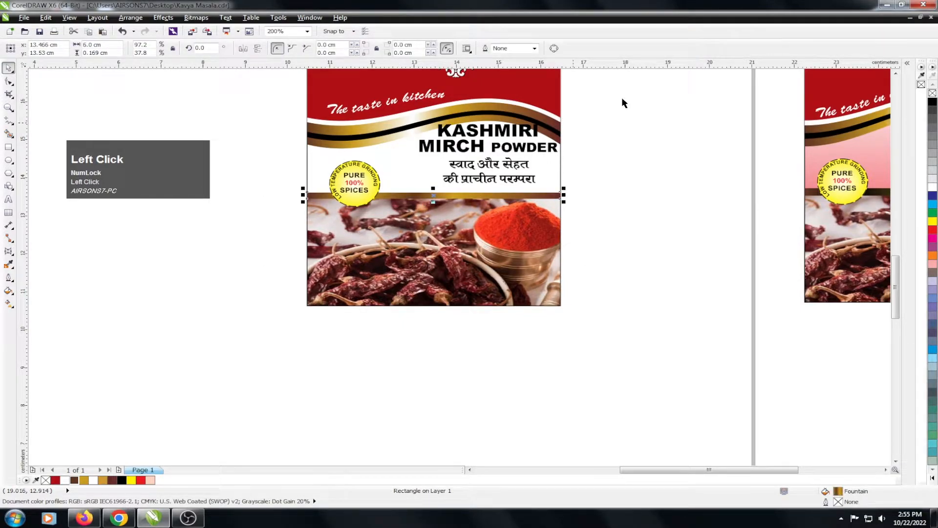
Select the "KASHMIRI MIRCH POWDER" title and the Hindi slogan and nudge both down and slightly left, clear of the wave
left_click_drag(621, 97, 403, 189)
key("Down")
key("Down")
key("Down")
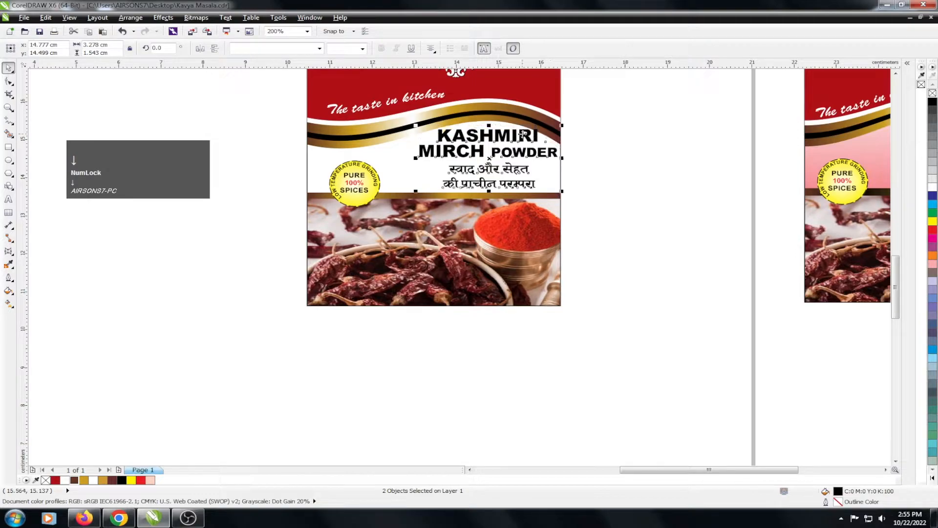
key("Down")
key("Left")
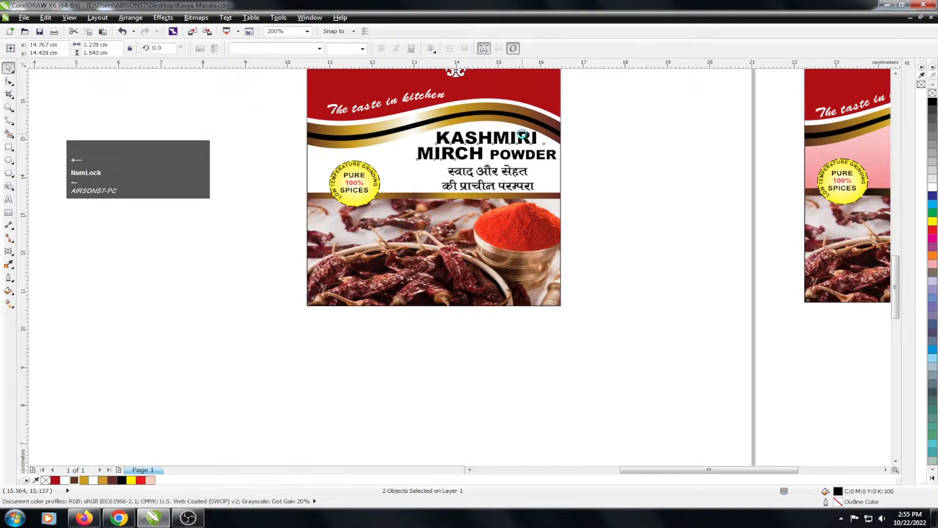
Fill the label's PowerClip background rectangle with a vertical linear gradient running from red near the logo down to white
left_click_drag(522, 135, 520, 135)
key("shift+F2")
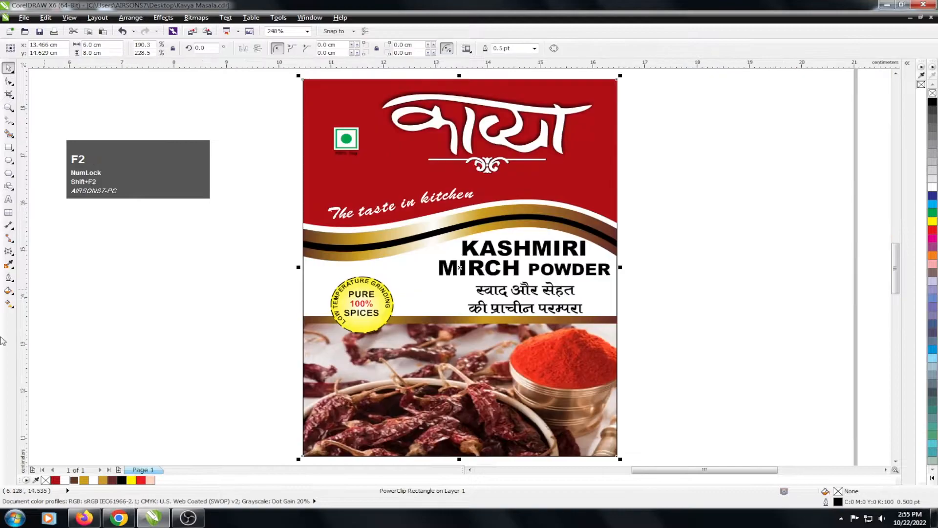
left_click(9, 303)
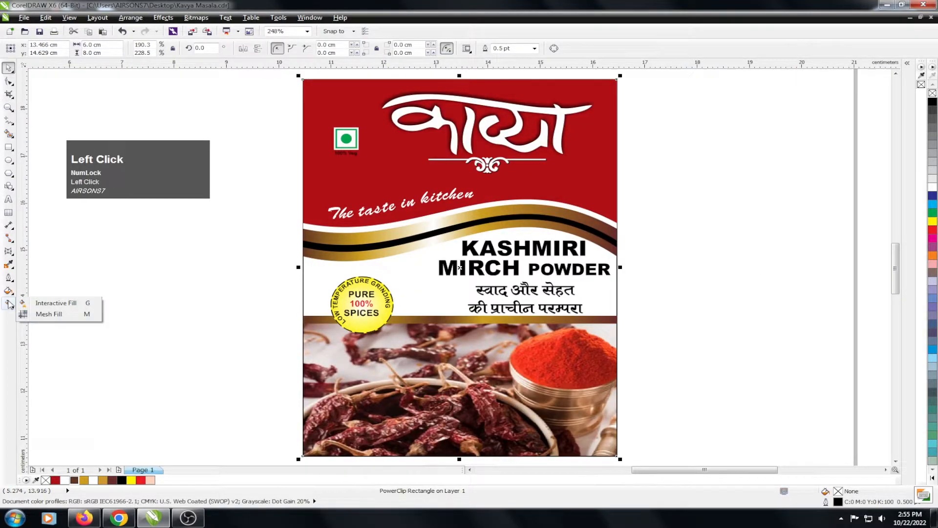
left_click(41, 303)
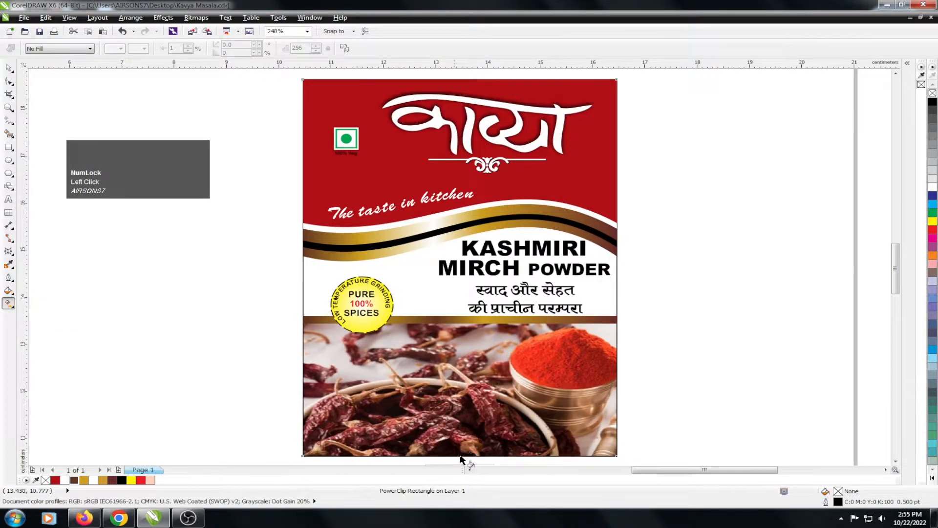
left_click_drag(461, 459, 472, 442)
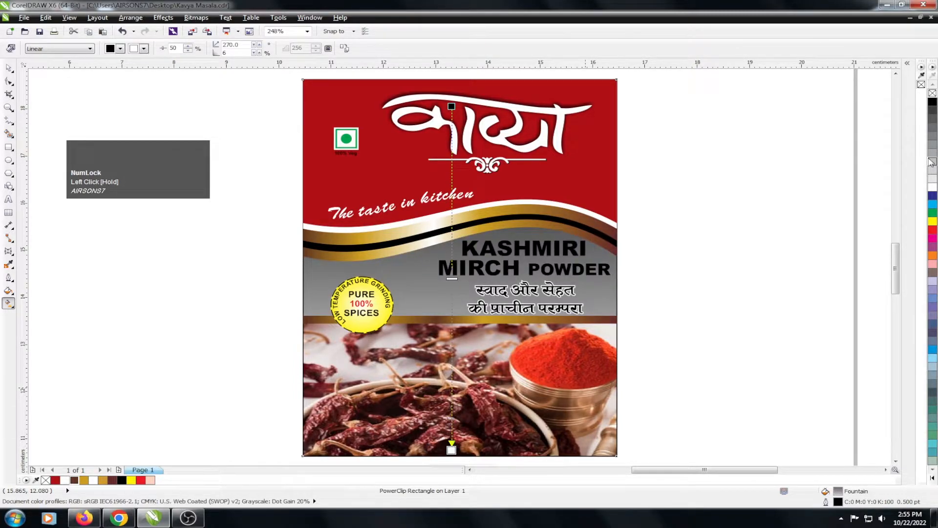
left_click_drag(932, 230, 451, 106)
key("space")
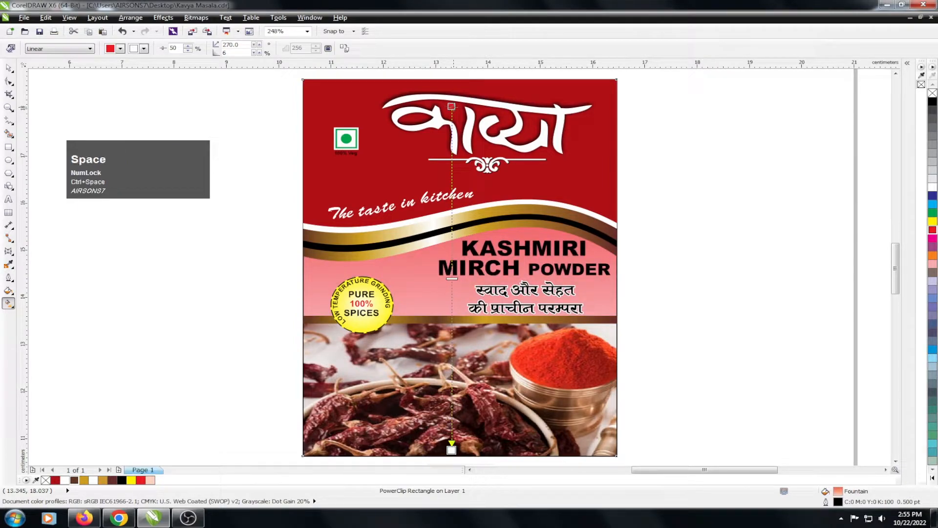
Reverse the background gradient so red starts at the label's lower edge and fades to white near the wave
left_click_drag(451, 146, 450, 189)
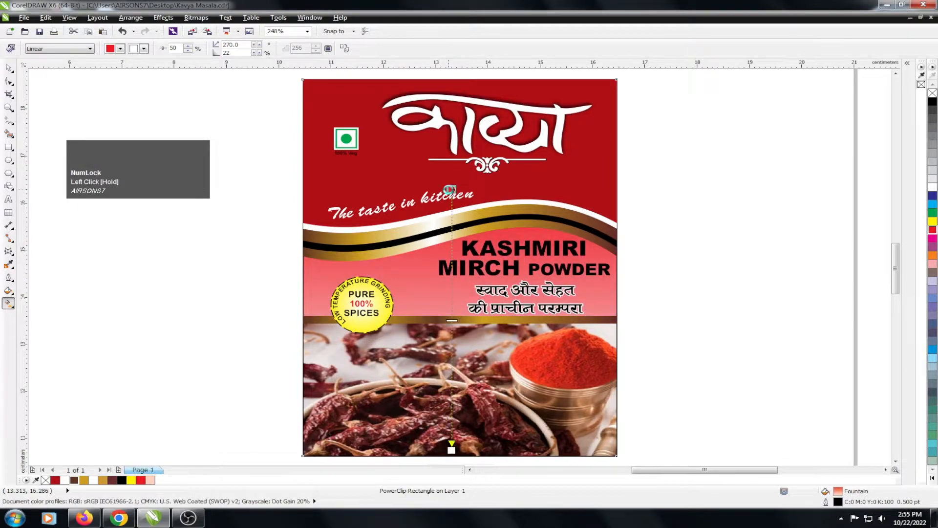
scroll(450, 189, "down", 2)
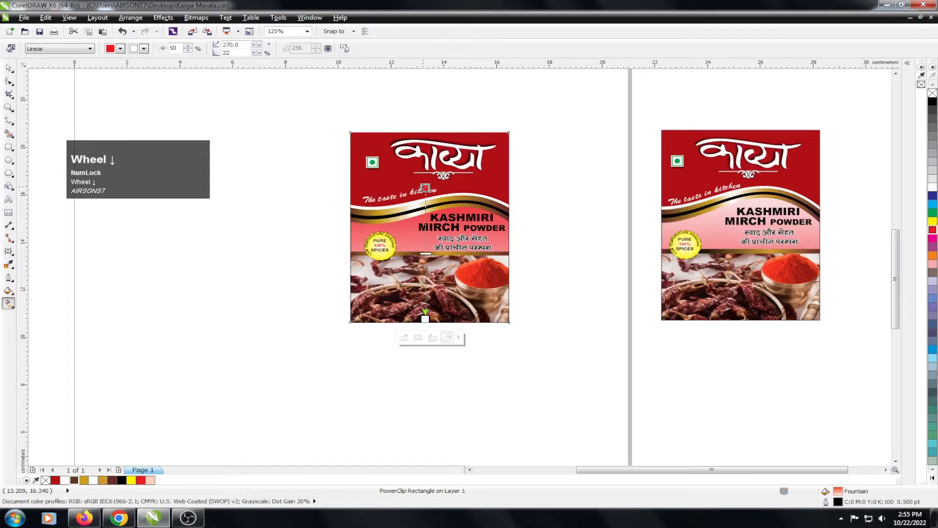
left_click_drag(436, 318, 463, 316)
left_click_drag(463, 238, 434, 202)
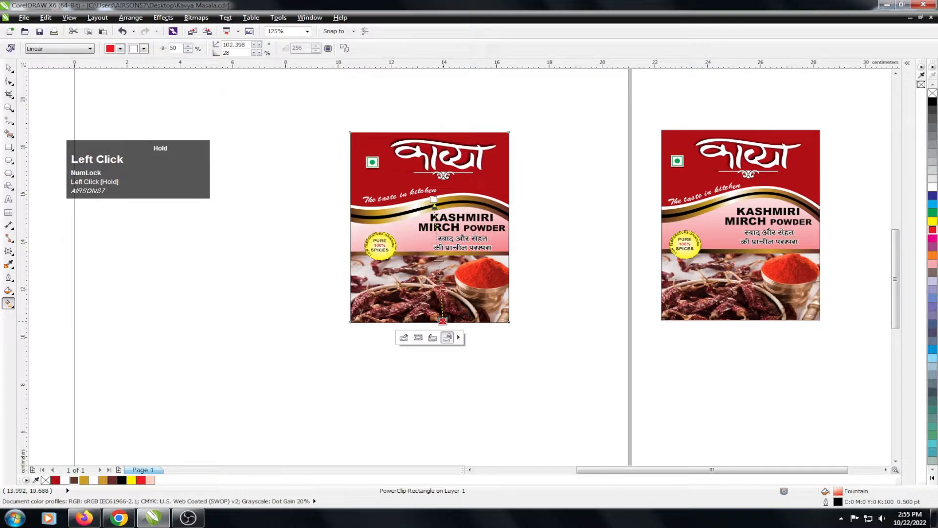
left_click(565, 289)
key("space")
Enlarge the yellow "PURE 100% SPICES" badge to about 1.49 by 1.5 cm over the gold strip, and nudge the title and slogan slightly left
left_click_drag(323, 112, 554, 363)
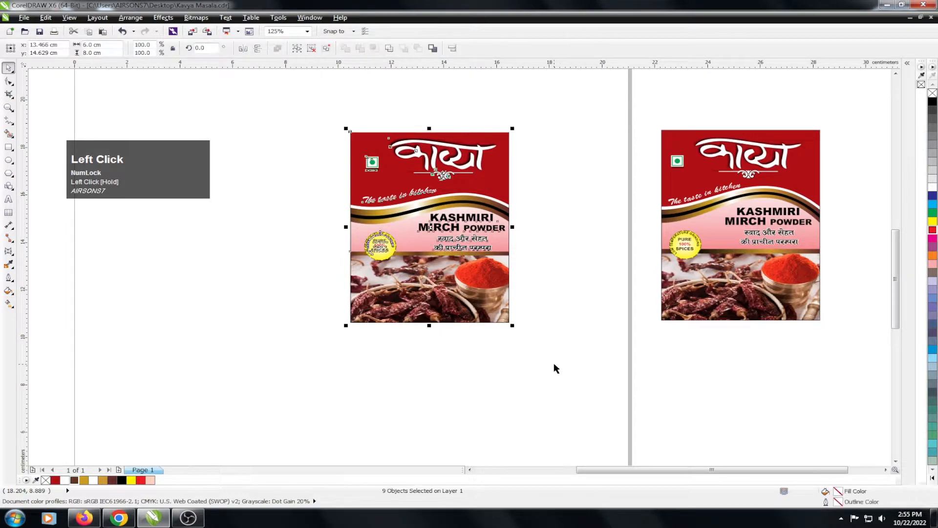
key("shift+F2")
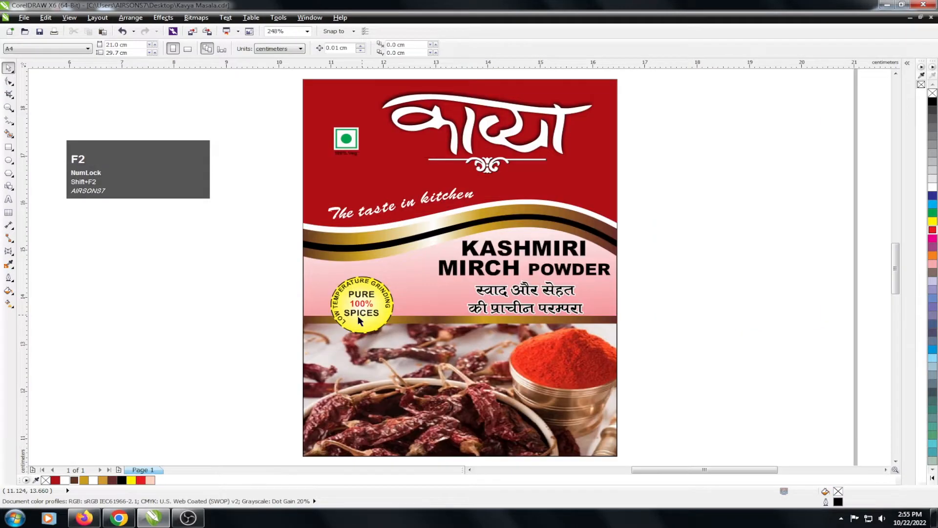
left_click_drag(361, 321, 368, 331)
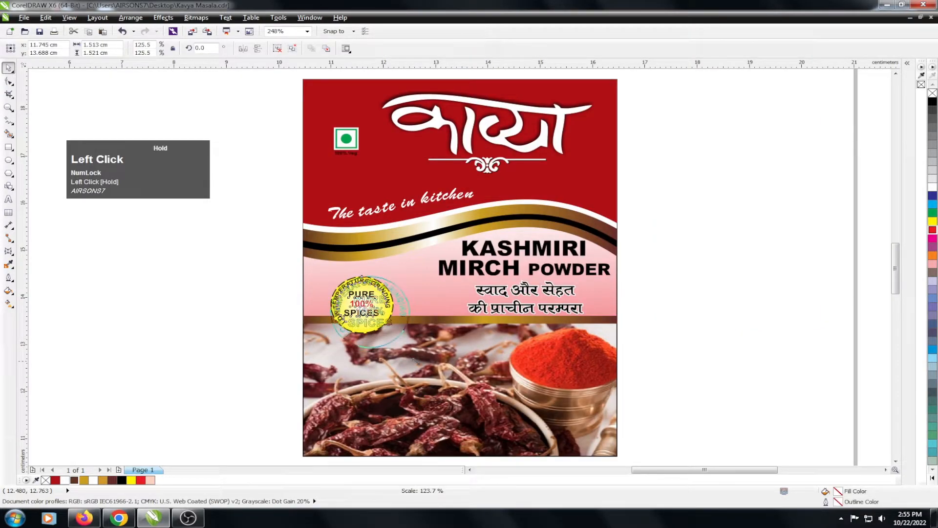
left_click_drag(413, 360, 413, 360)
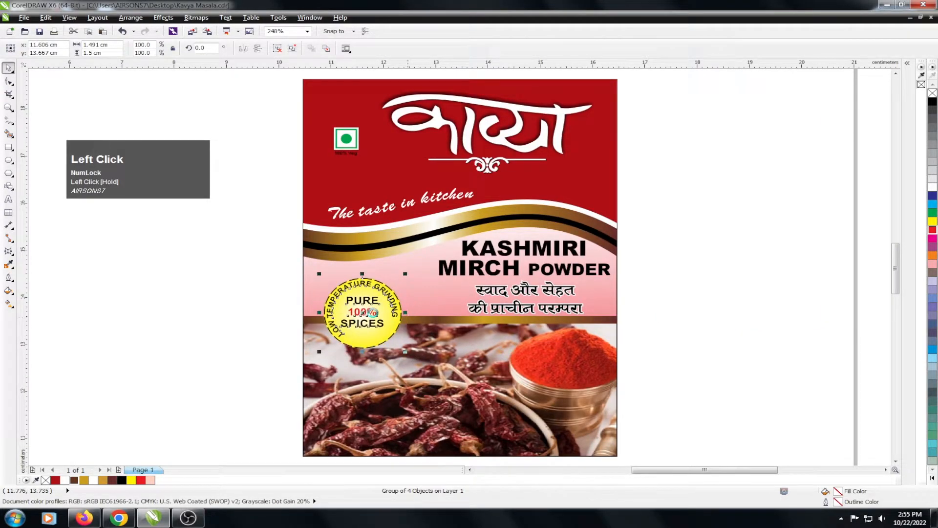
key("Tab")
Select all nine objects of the recreated label and group them
scroll(425, 351, "down", 2)
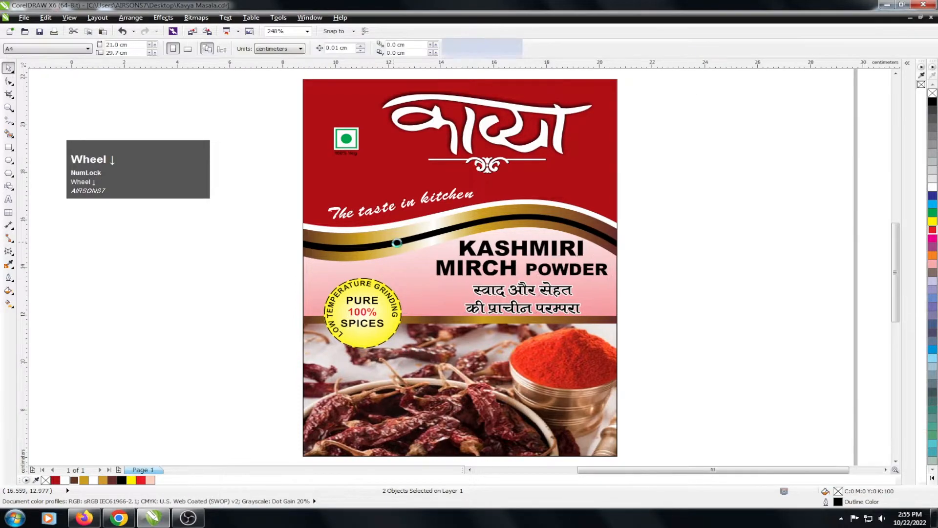
left_click(317, 126)
left_click_drag(317, 127, 523, 407)
key("ctrl+g")
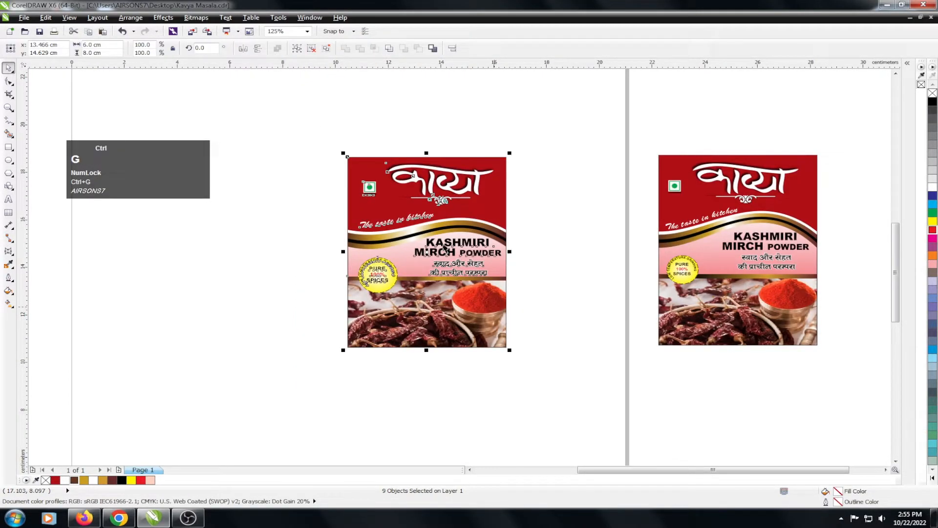
Move the reference label far off the page's right side and shift the recreated label left to a horizontal position of about 9.28 cm
scroll(445, 248, "down", 2)
left_click(357, 166)
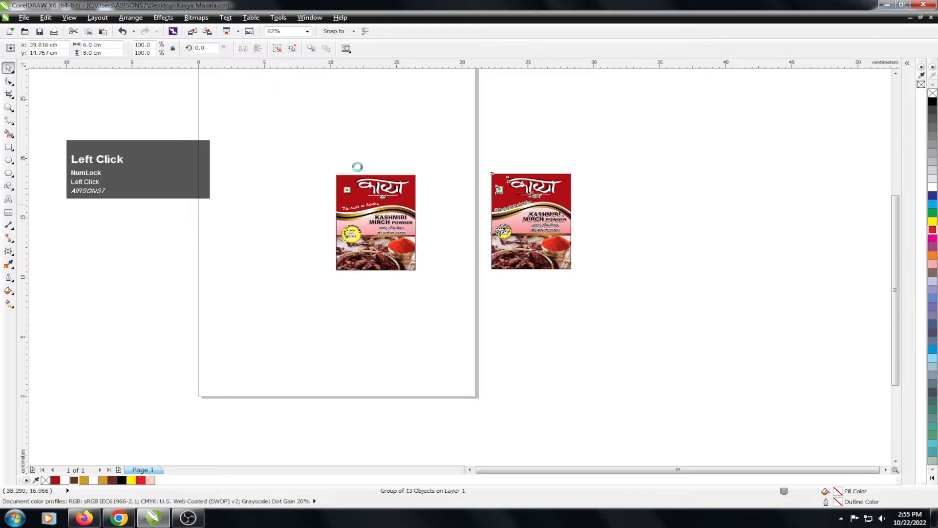
left_click_drag(390, 210, 334, 200)
Remove the outline from the red wave group inside the label and select the PowerClip background rectangle within the grouped label
key("shift+F2")
left_click(483, 95, "ctrl")
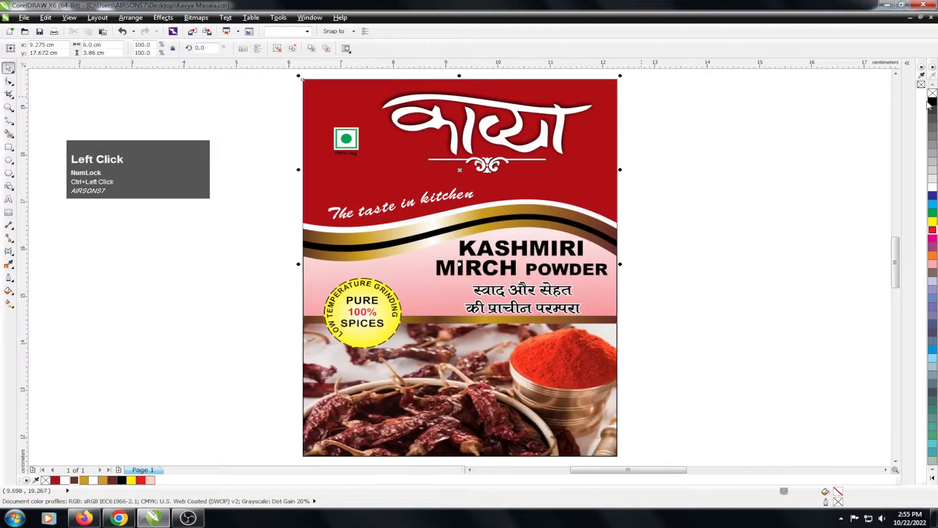
right_click(933, 94)
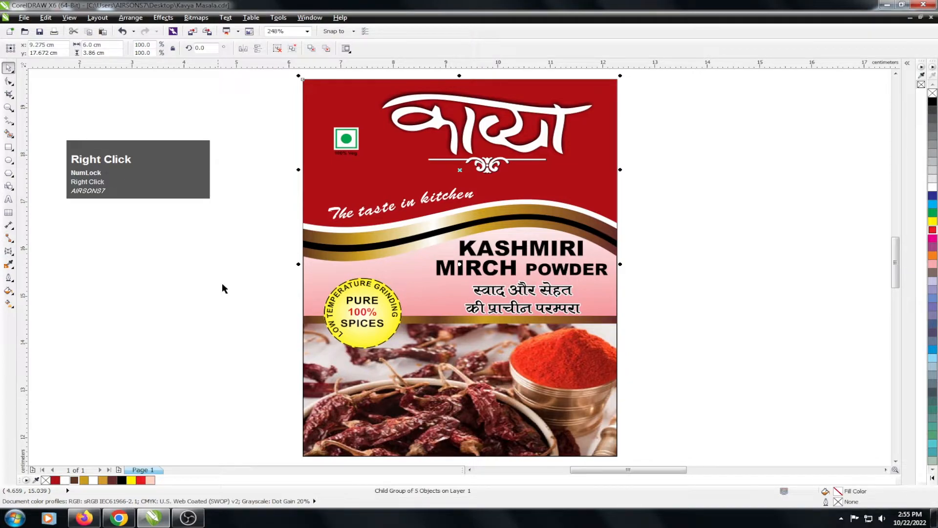
scroll(222, 284, "down", 2)
left_click(283, 307, "alt")
left_click(282, 307, "ctrl+alt")
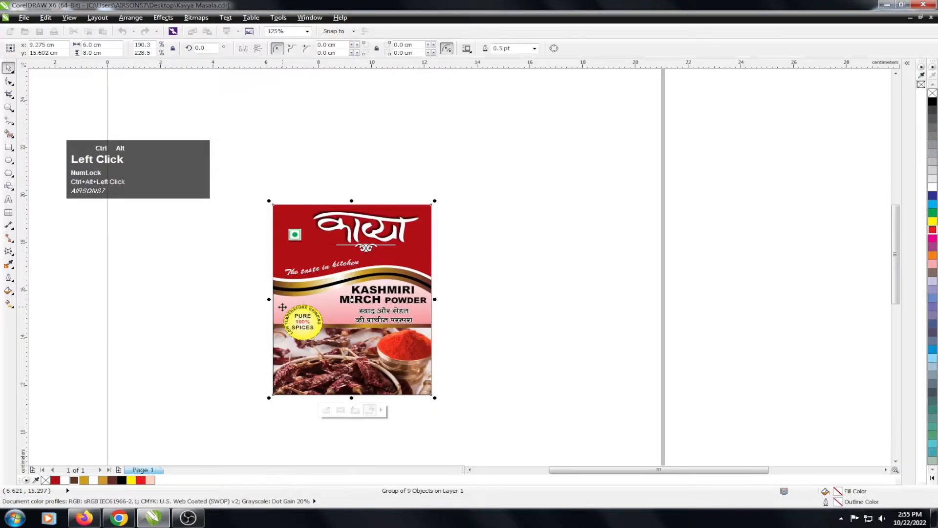
Add the caption "Normal Box" in bold 24 pt Arial just above the label
key("F8")
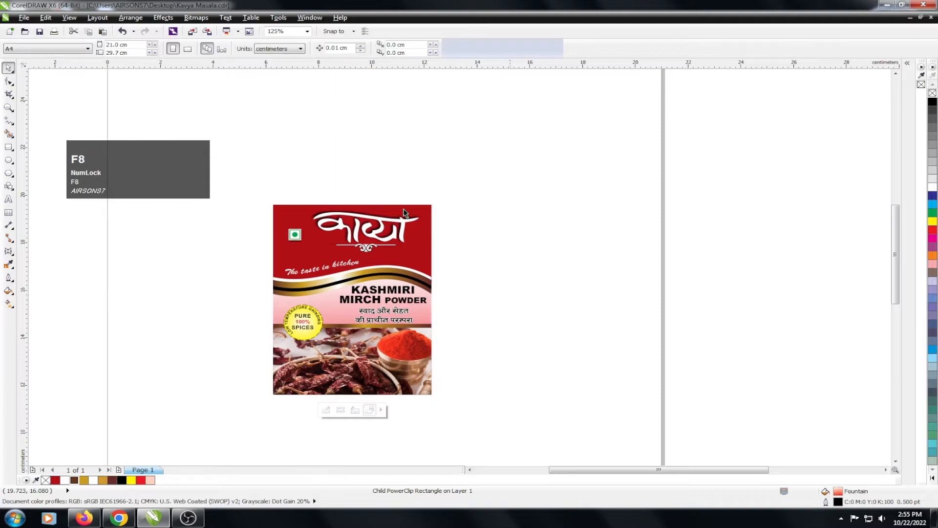
left_click(322, 188)
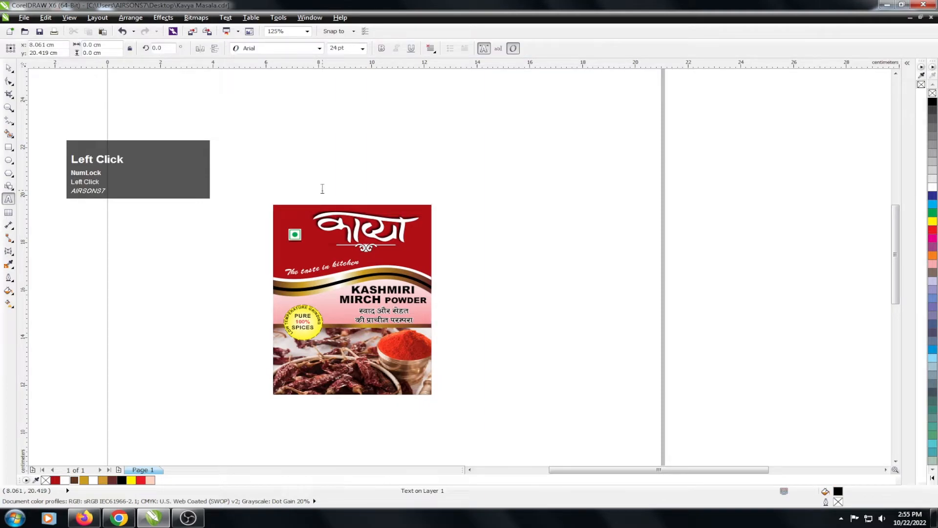
type("Normal Box")
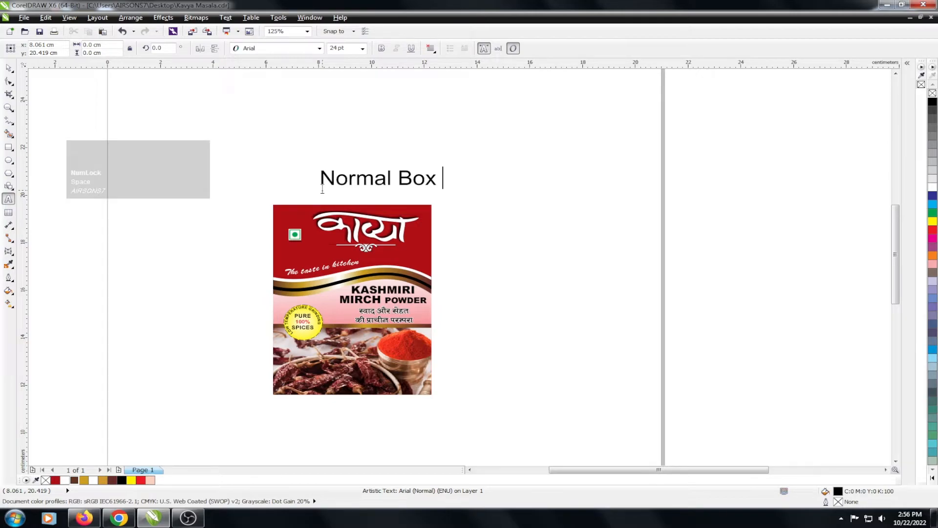
key("ctrl+space")
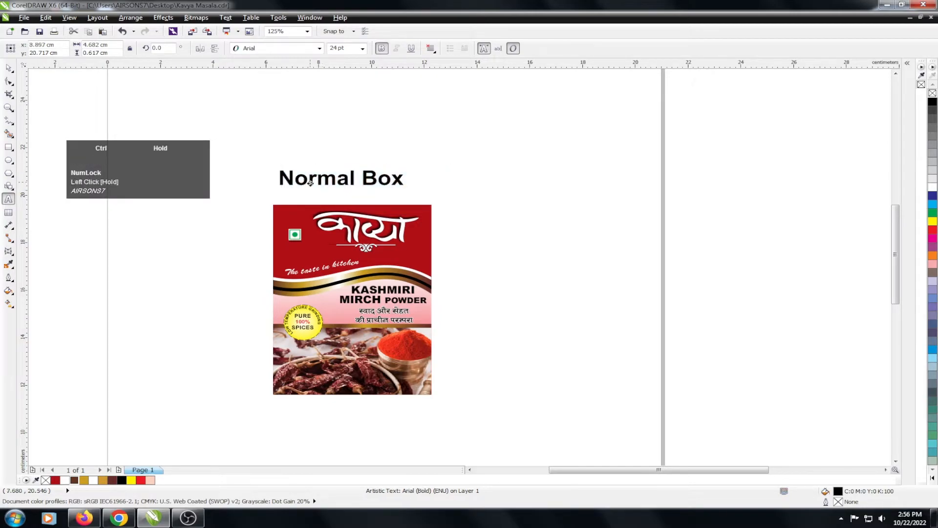
Centre-align the caption with the label horizontally and move both to the page's upper left, at about 4.15 cm by 18.3 cm
left_click(324, 234, "shift")
key("shift+c")
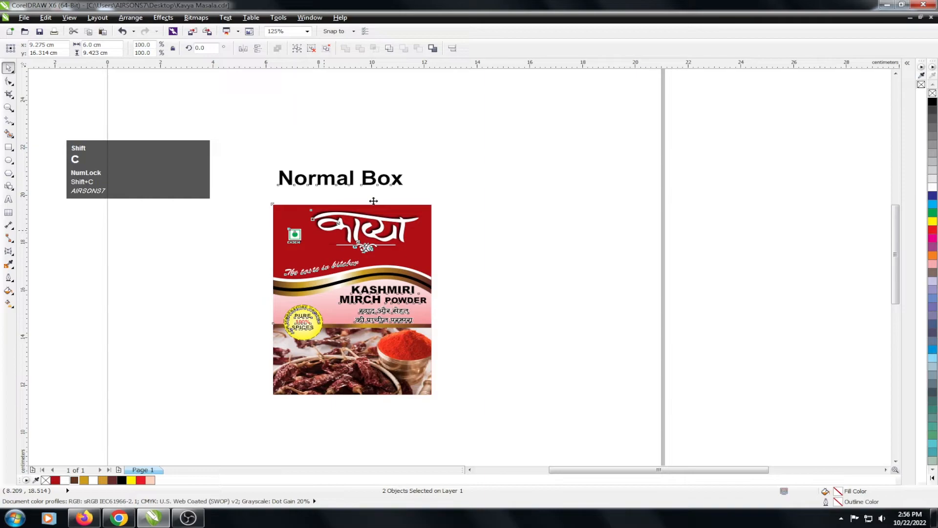
scroll(373, 201, "down", 2, "shift")
left_click_drag(363, 197, 289, 165)
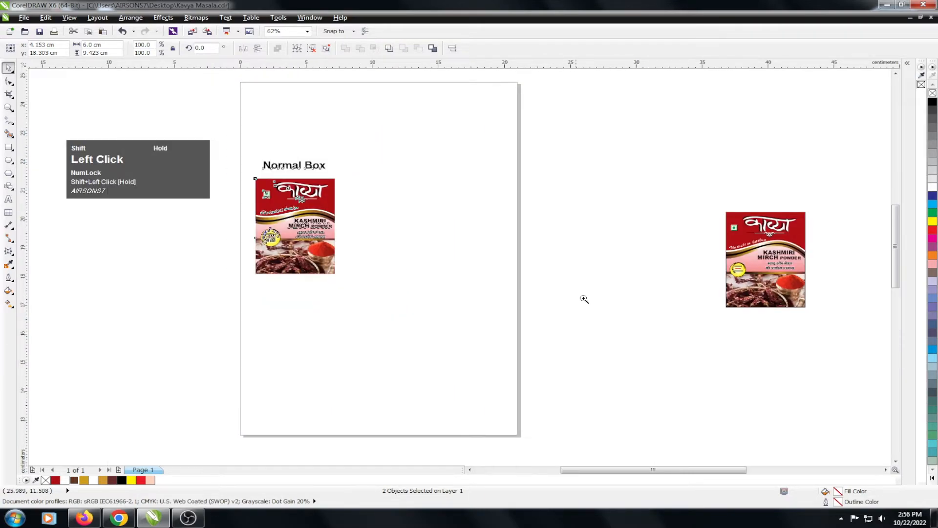
Duplicate the label straight to the right, placing the copy at a horizontal position of about 13.73 cm
left_click_drag(229, 134, 584, 299)
left_click_drag(239, 142, 514, 142)
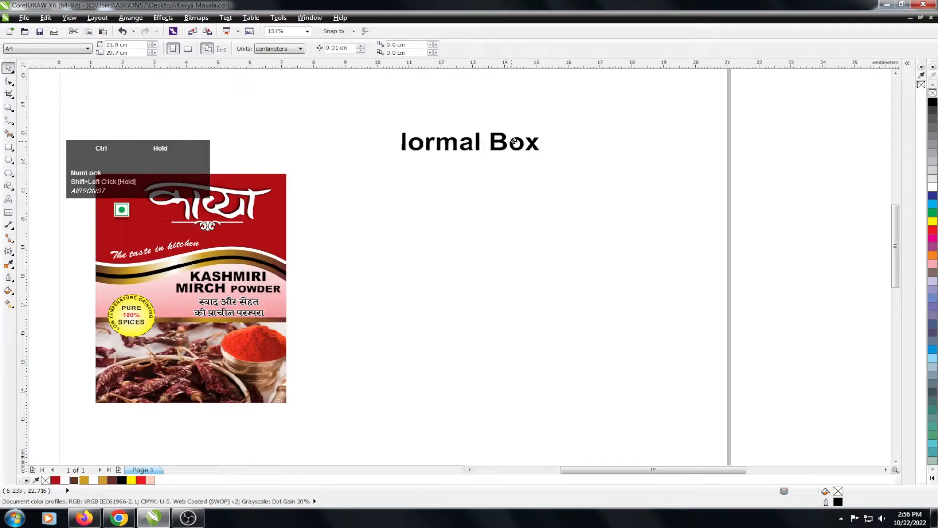
left_click_drag(191, 232, 495, 232)
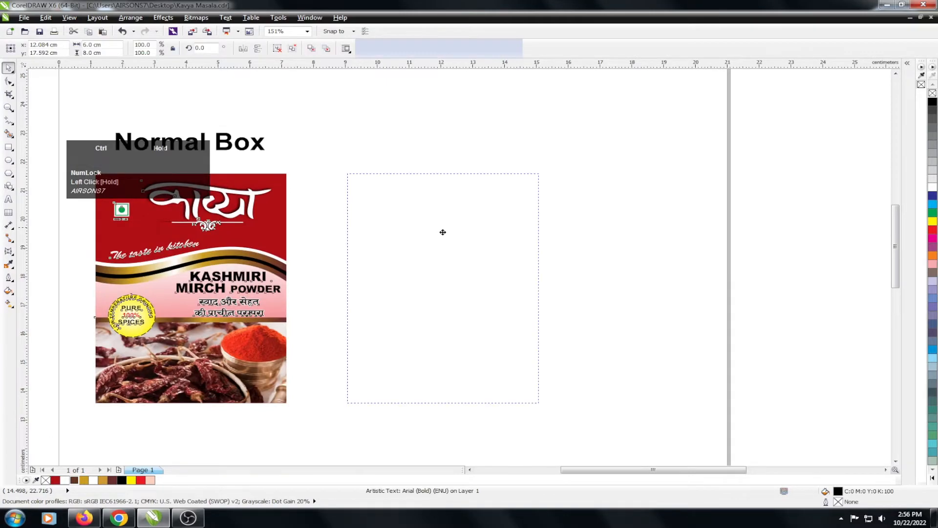
right_click(496, 232)
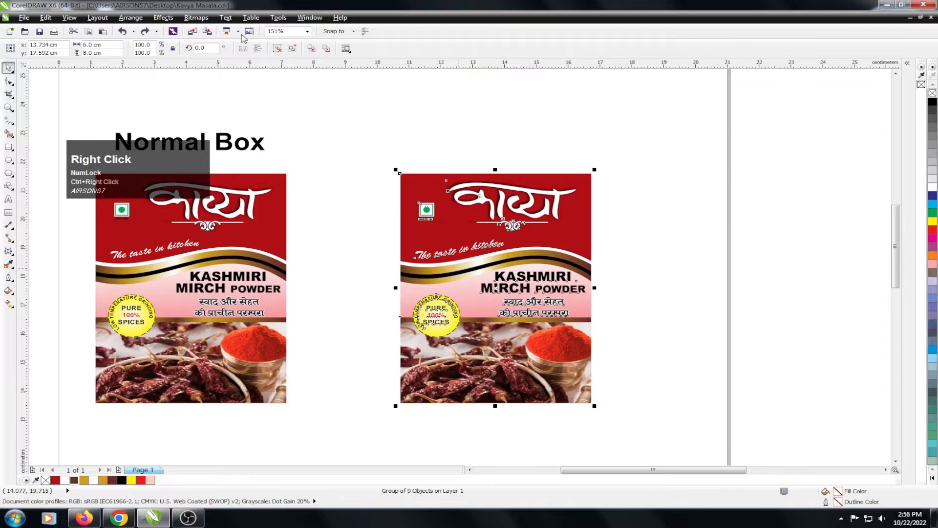
Use the Position transformation to place one copy of the duplicated label directly above it, offset 8 cm vertically
left_click(164, 18)
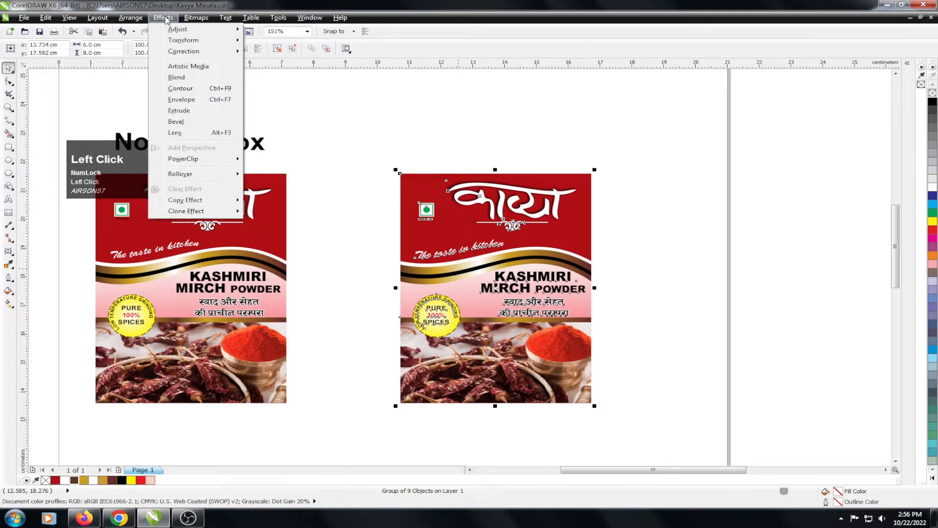
mouse_move(172, 32)
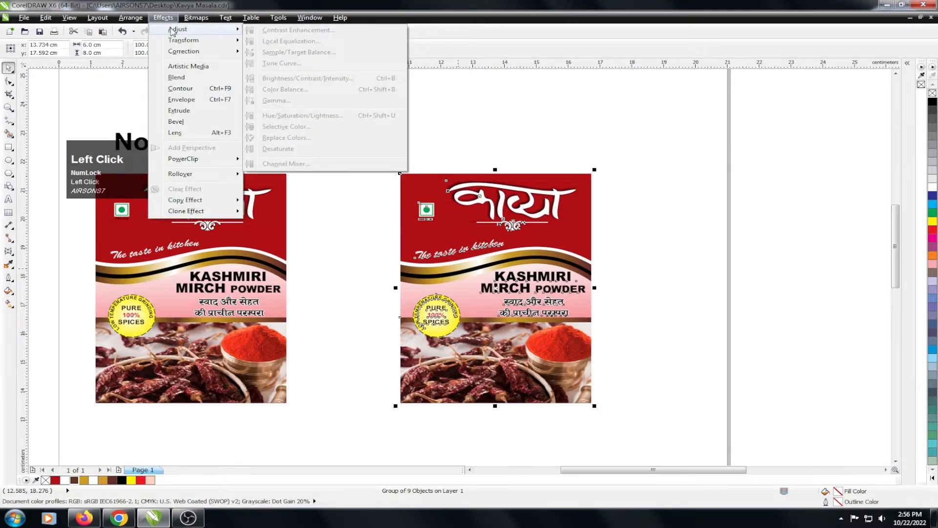
mouse_move(131, 18)
left_click(297, 32)
left_click_drag(355, 266, 785, 94)
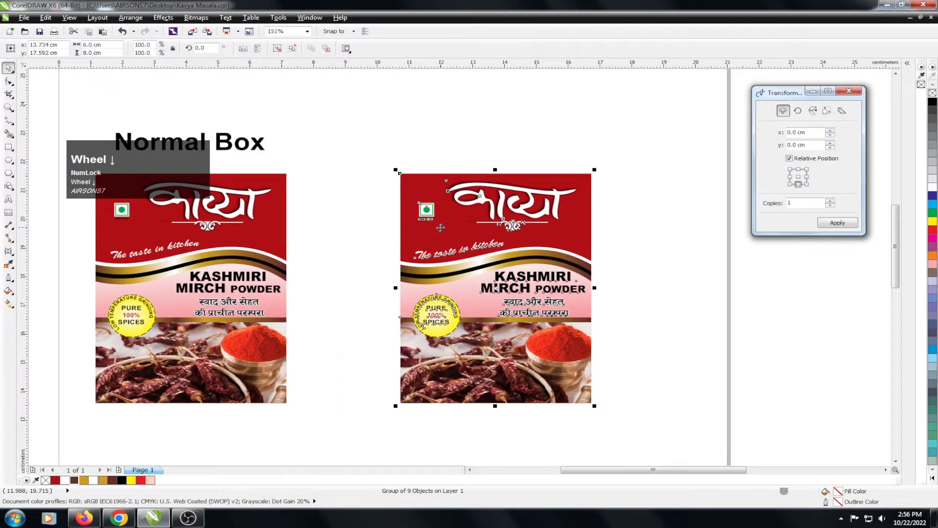
left_click(798, 169)
left_click(837, 222)
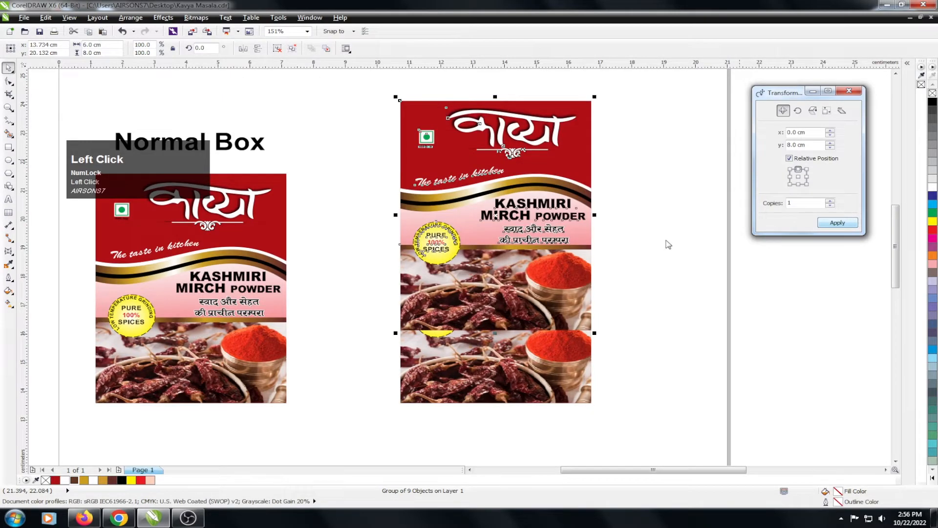
key("ctrl+z")
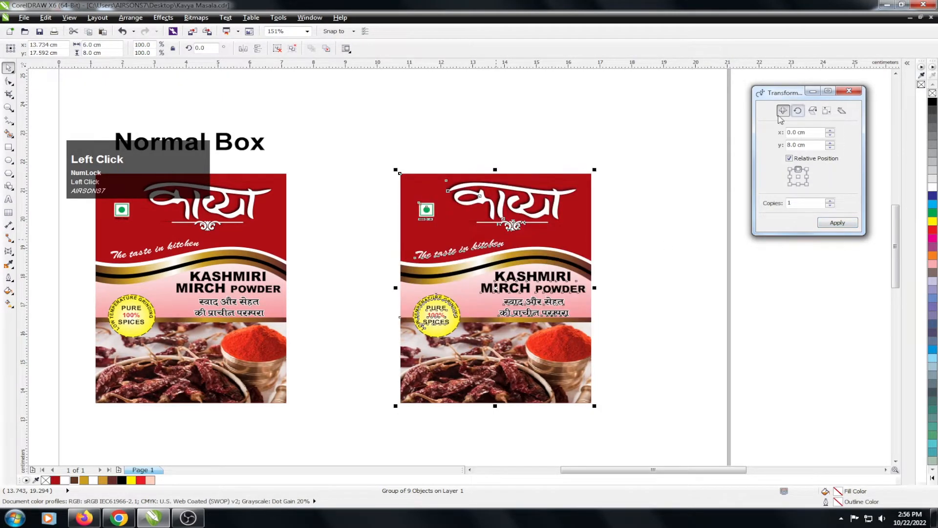
left_click(837, 223)
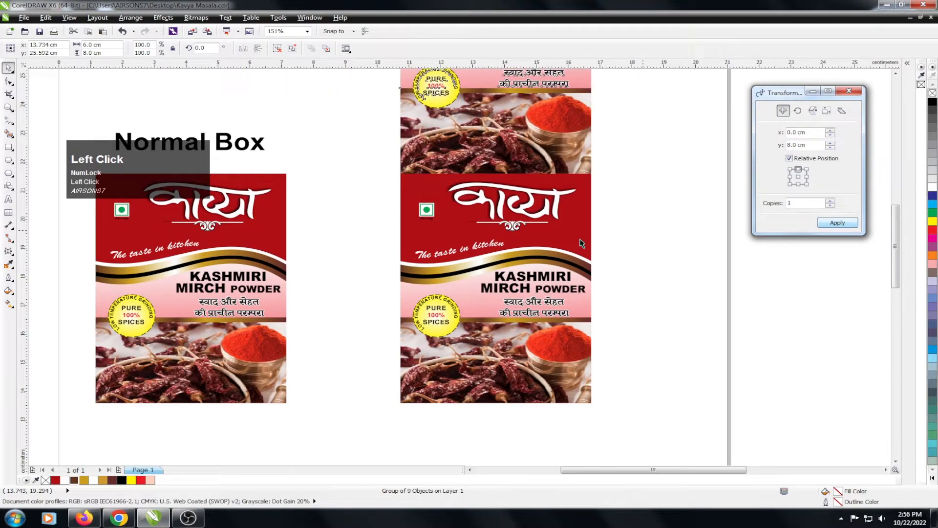
Place one copy of the lower duplicated label directly to its right, offset 6 cm horizontally
left_click(580, 240)
left_click(806, 177)
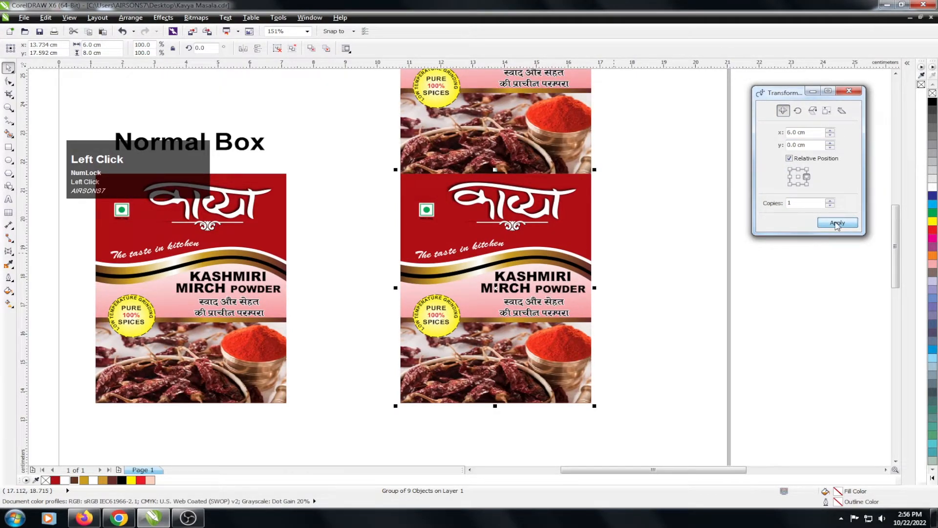
left_click(837, 223)
scroll(420, 221, "down", 1)
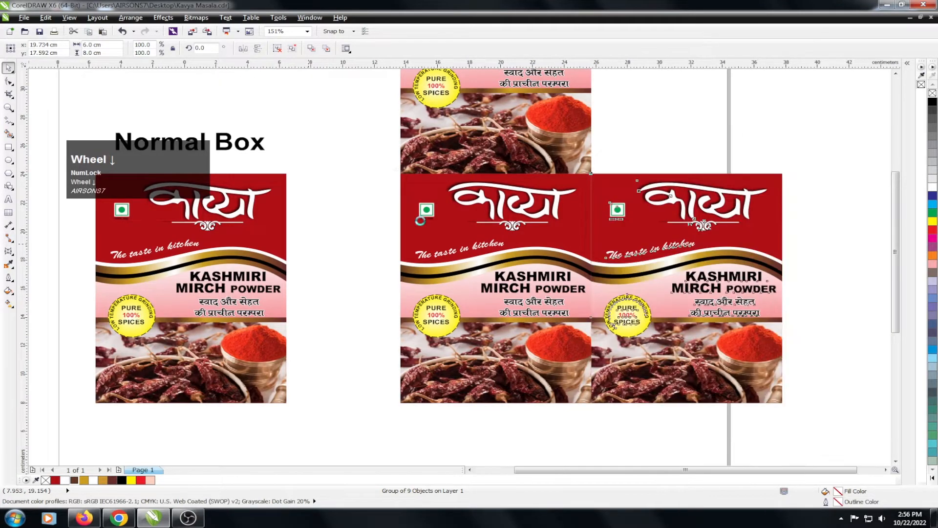
Squash the upper label copy vertically and narrow the right-hand copy to about 0.94 cm, keeping both joined to the front label
scroll(420, 221, "down", 2)
left_click_drag(375, 191, 387, 165)
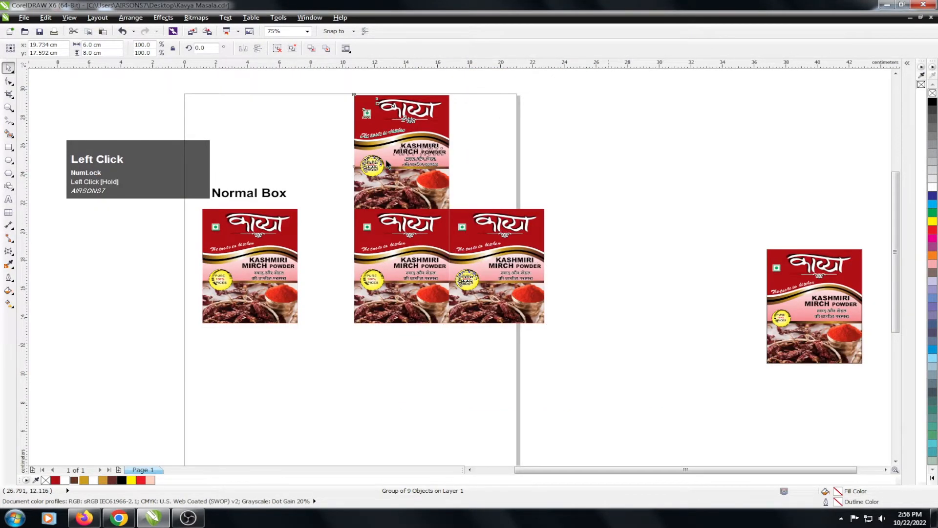
left_click(330, 86)
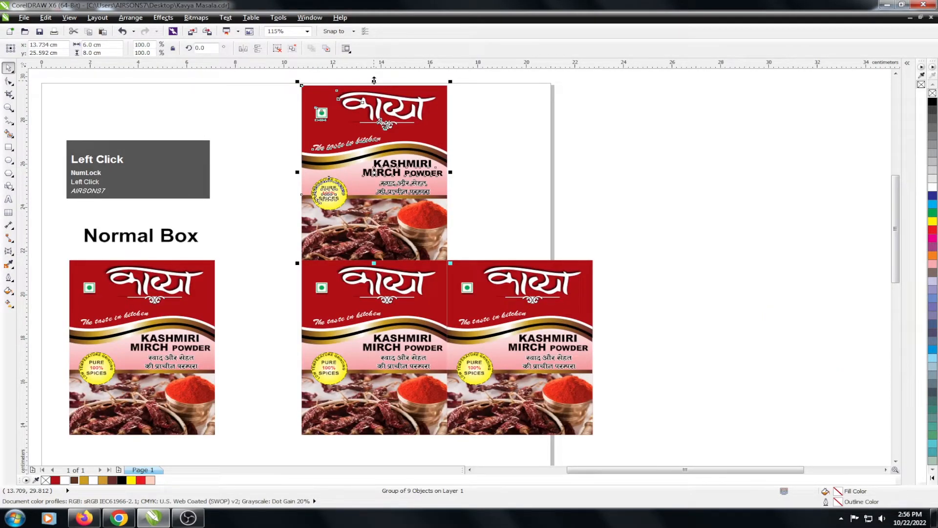
left_click_drag(374, 80, 374, 220)
left_click(501, 311)
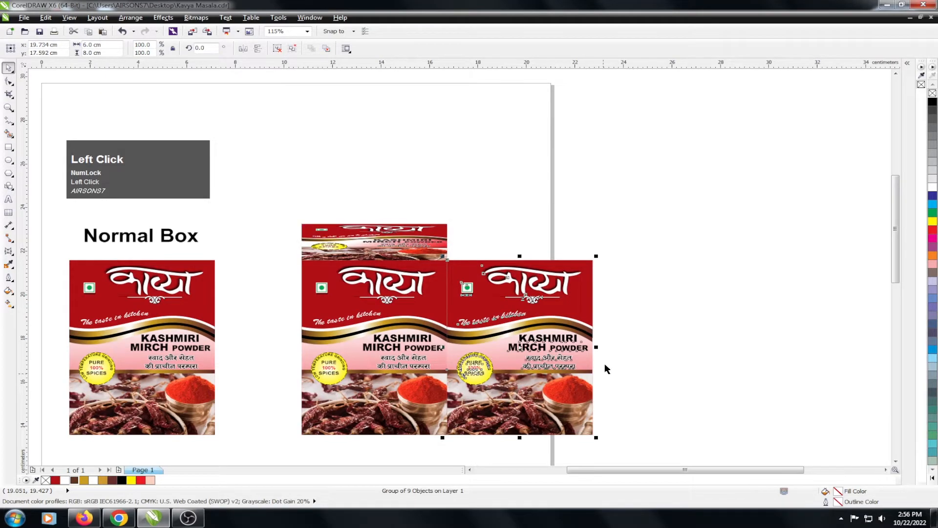
left_click_drag(596, 347, 475, 366)
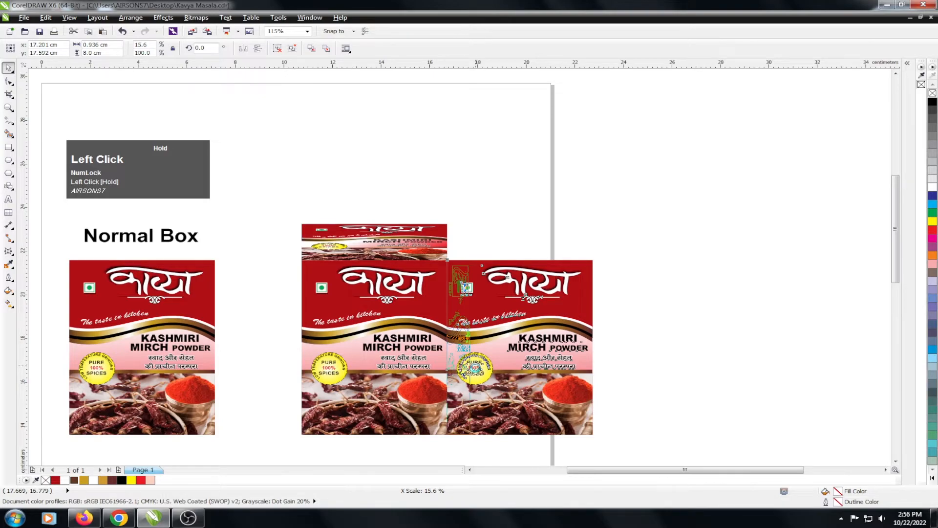
Reduce the height of the box's top face to about 1.13 cm, keeping its lower edge on the front label
left_click_drag(260, 180, 436, 361)
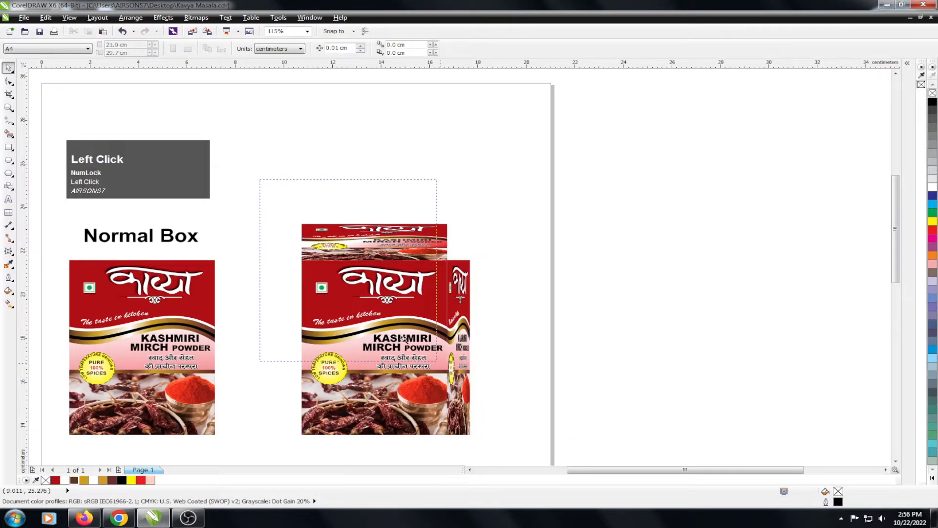
left_click_drag(436, 361, 557, 437)
left_click(410, 159)
left_click_drag(408, 133, 408, 145)
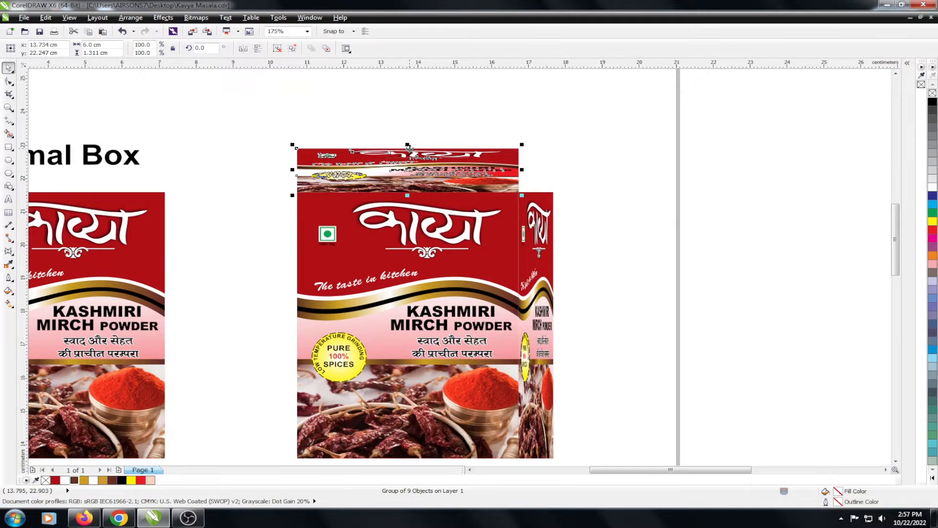
left_click_drag(409, 145, 454, 161)
Narrow the box's right side face to about 0.75 cm and skew its outer edge upward for perspective
left_click(541, 284)
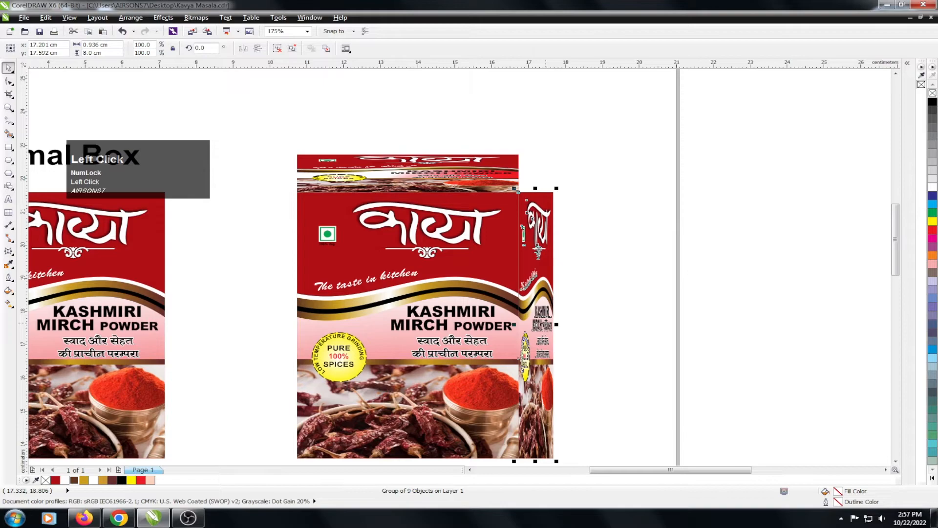
left_click(546, 323)
left_click_drag(557, 325, 558, 285)
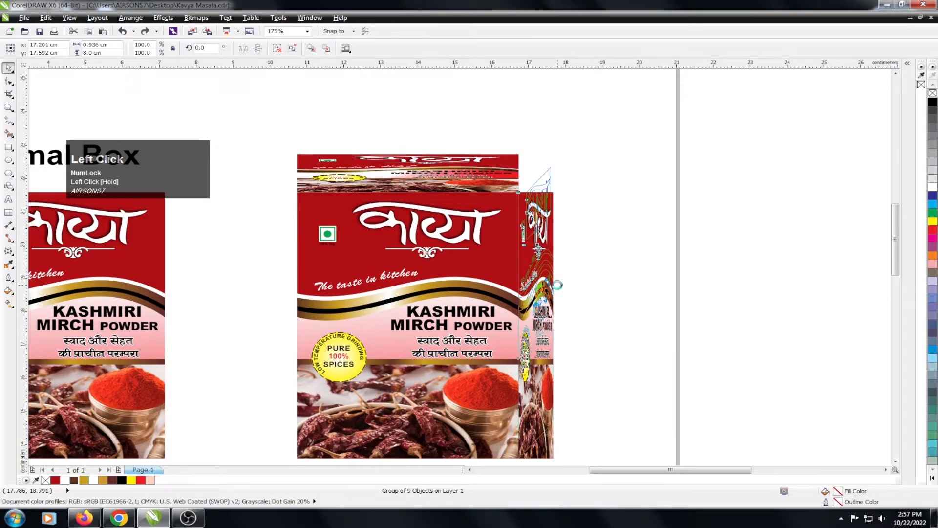
left_click_drag(558, 285, 546, 328)
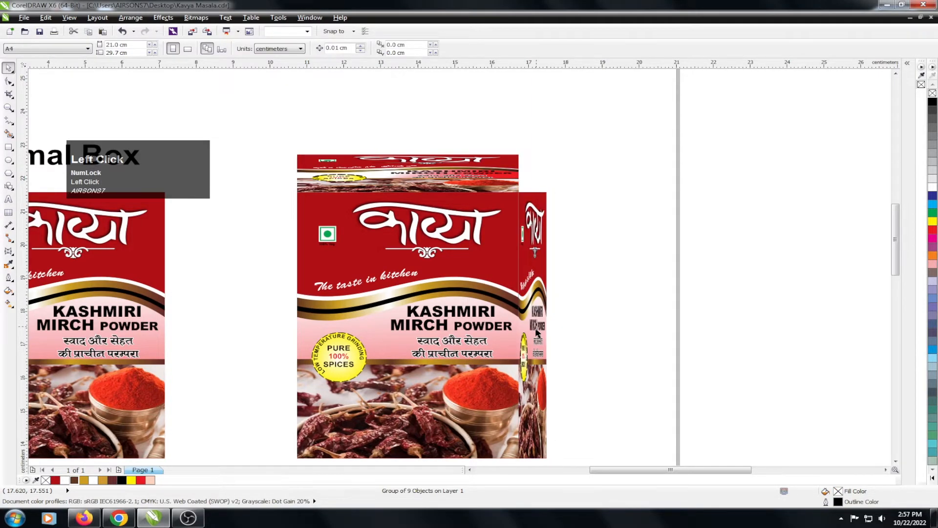
double_click(536, 332)
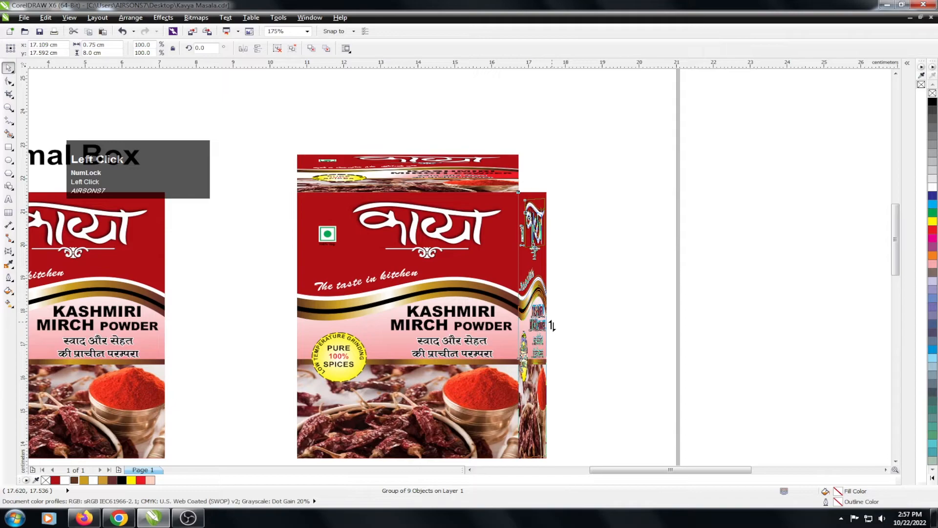
left_click_drag(552, 326, 553, 300)
Lower the top face to about 0.83 cm high and try skewing it rightward towards the side face's upper corner
left_click(413, 161)
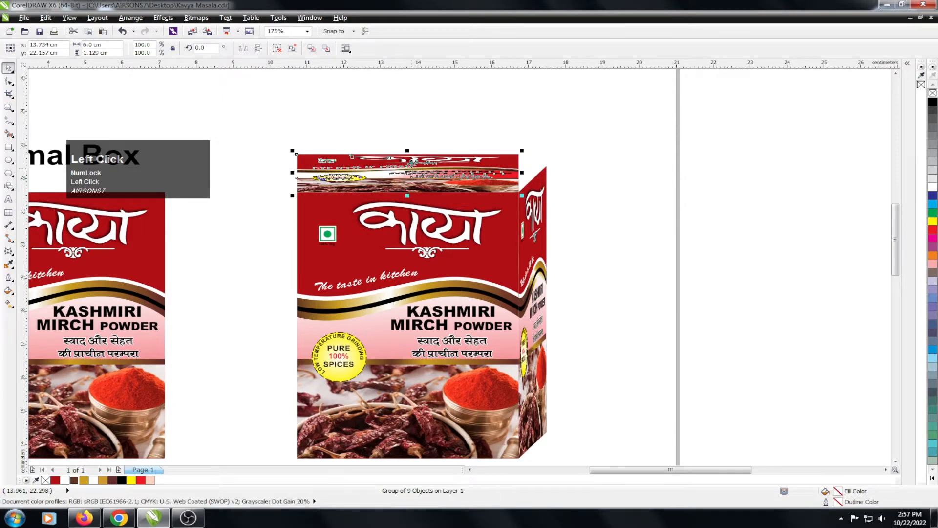
left_click_drag(412, 163, 443, 169)
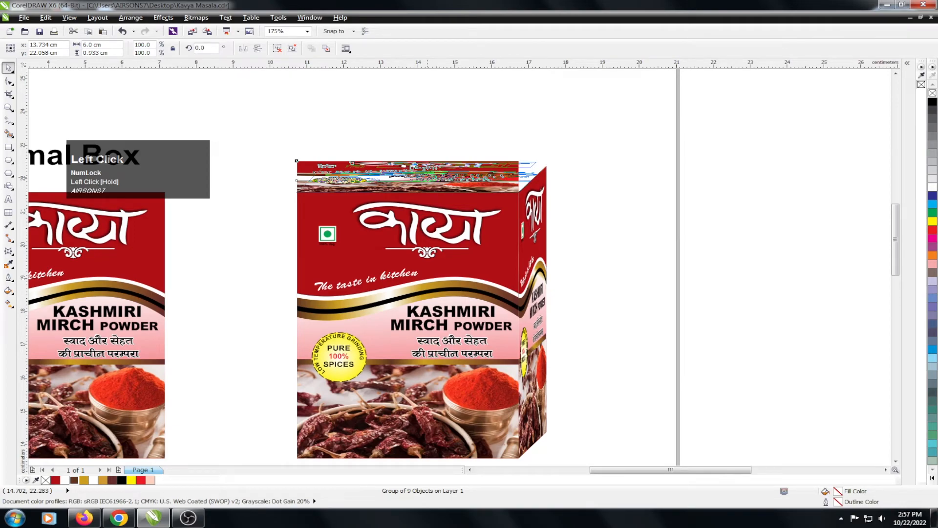
left_click_drag(427, 168, 444, 169)
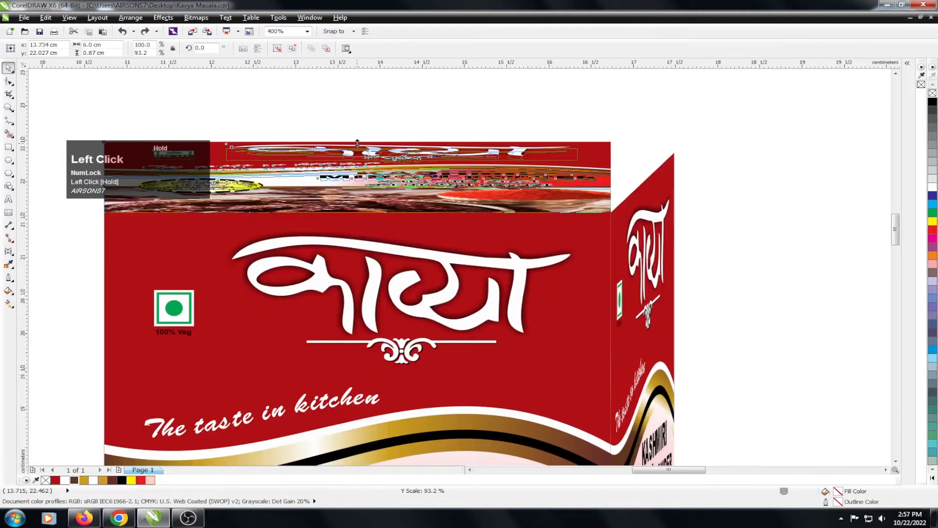
left_click_drag(357, 143, 445, 149)
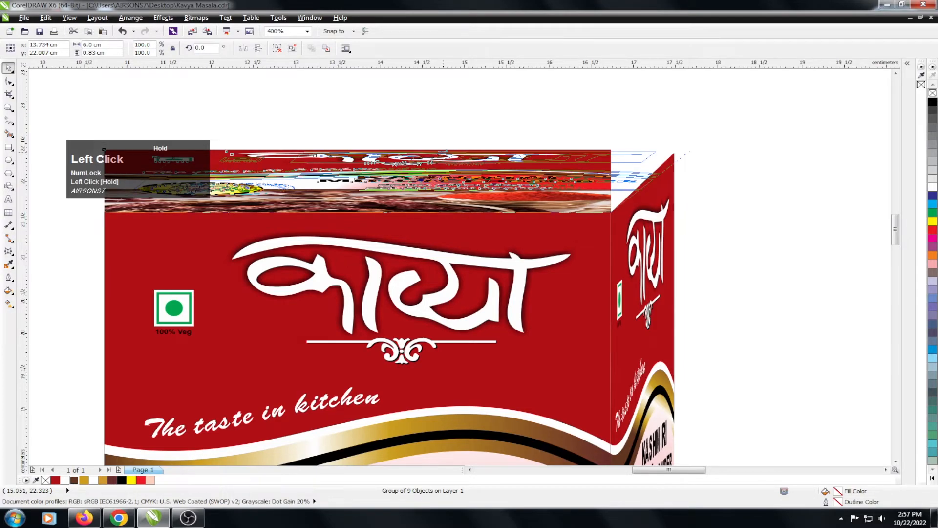
left_click_drag(443, 151, 444, 174)
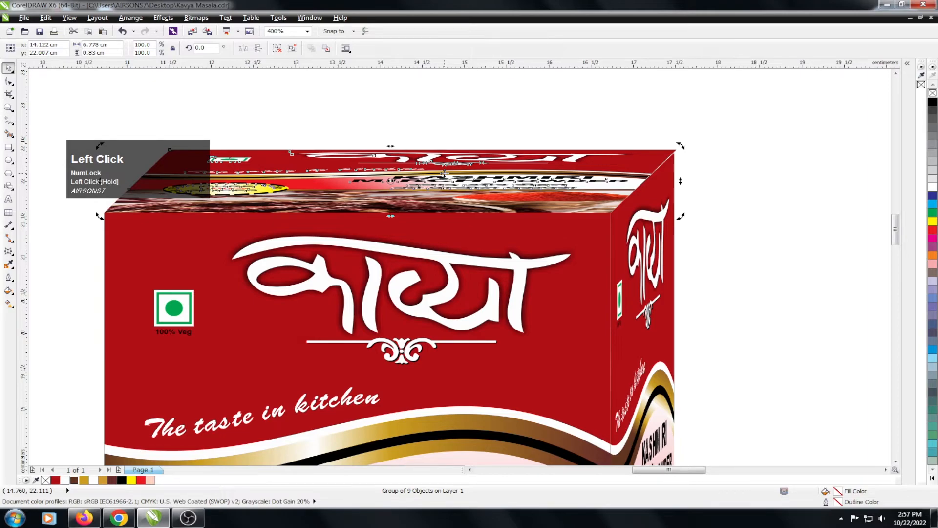
key("ctrl+z")
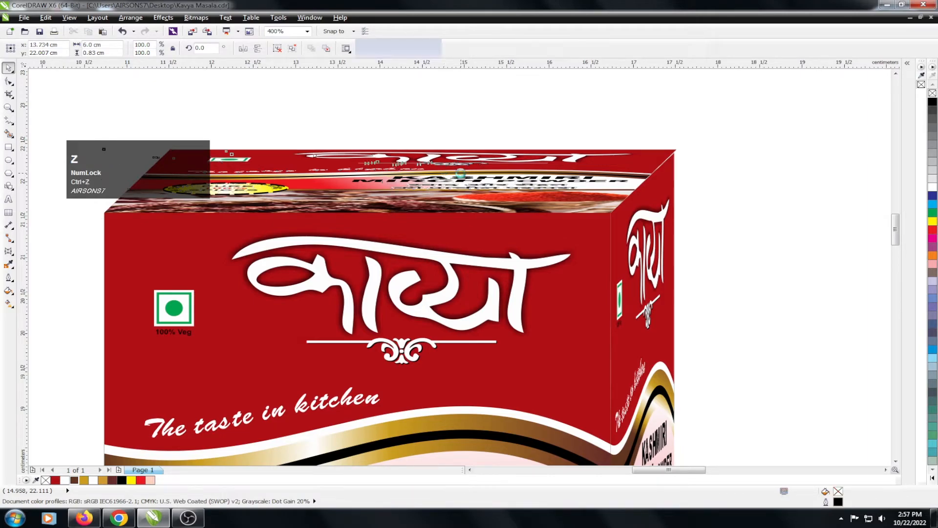
Narrow the skewed right side face further and steepen its upward slant
scroll(585, 230, "down", 1)
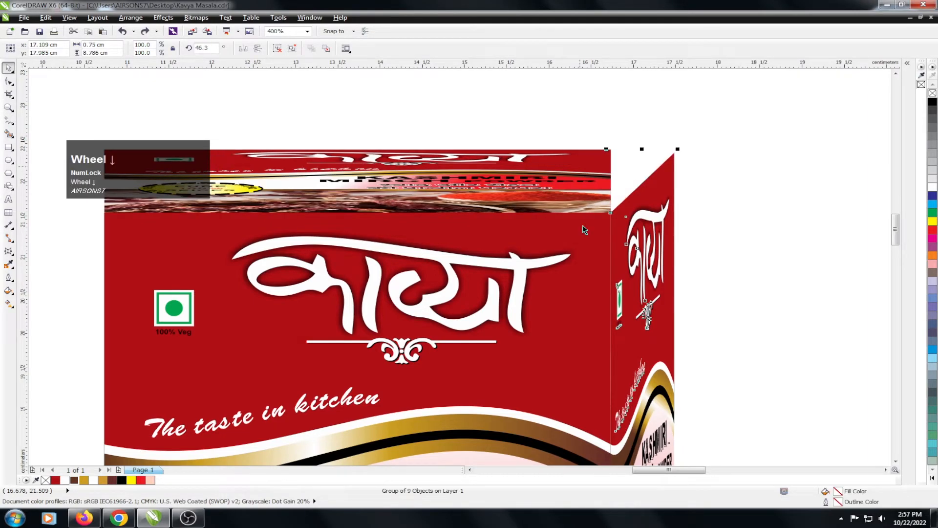
scroll(585, 229, "down", 2)
left_click(652, 391)
left_click_drag(652, 391, 650, 398)
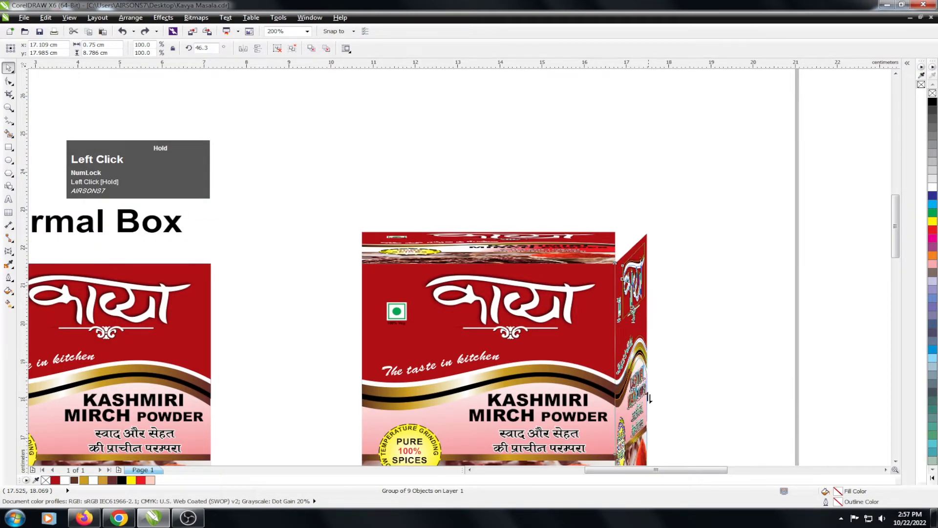
left_click_drag(650, 398, 637, 388)
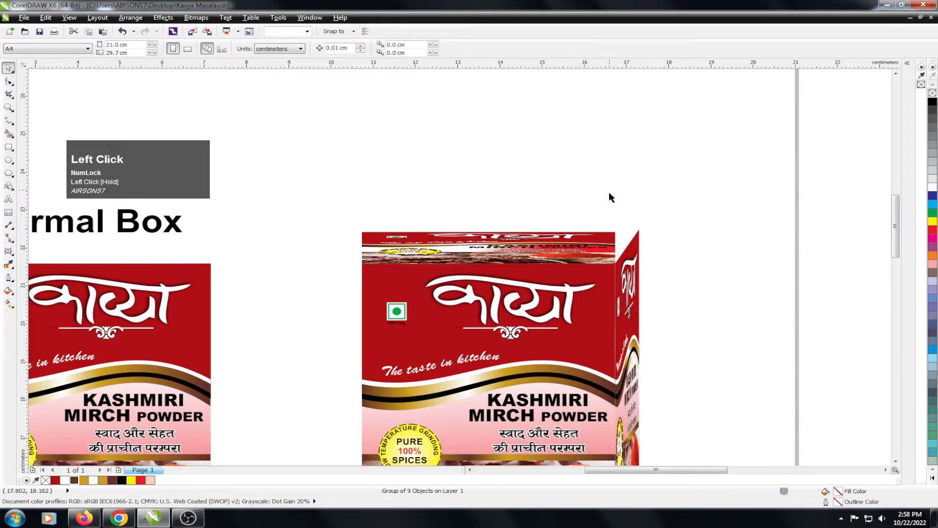
Set the top face's height to about 0.96 cm and skew it rightward to an overall width of about 6.62 cm
key("F2")
left_click_drag(331, 191, 685, 301)
left_click(364, 241)
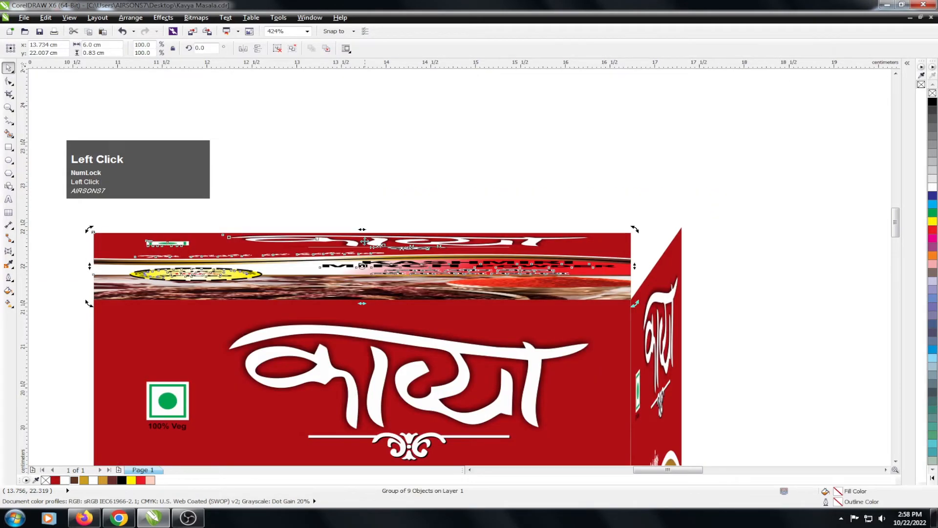
left_click_drag(364, 241, 414, 238)
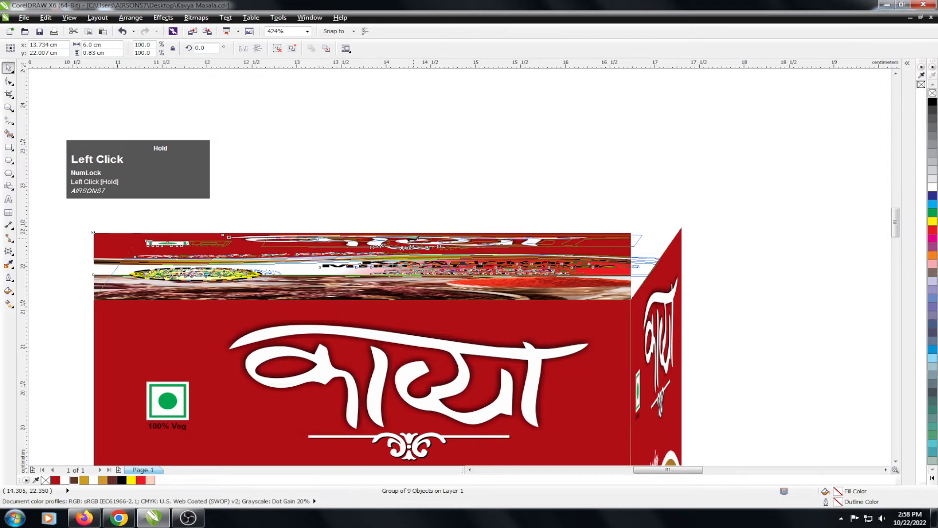
left_click_drag(417, 238, 361, 231)
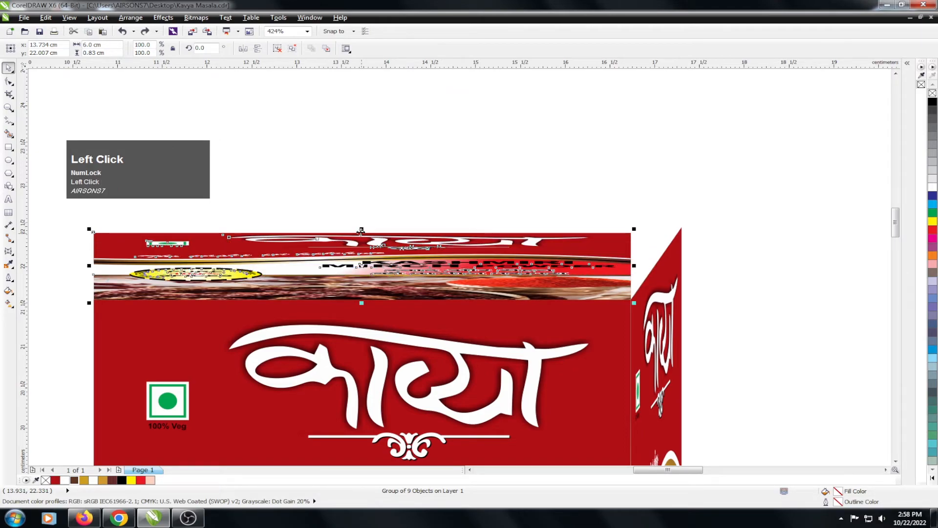
left_click_drag(361, 230, 362, 220)
left_click(362, 220)
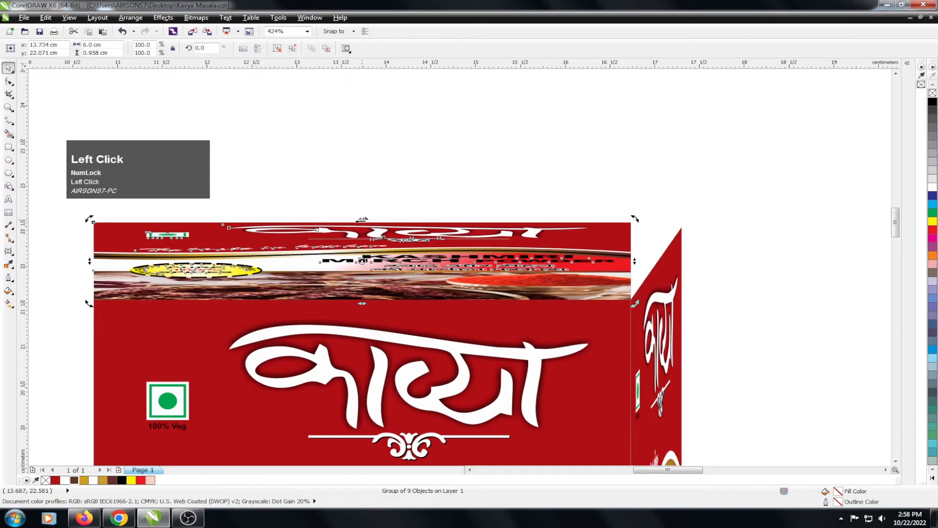
left_click_drag(362, 261, 413, 274)
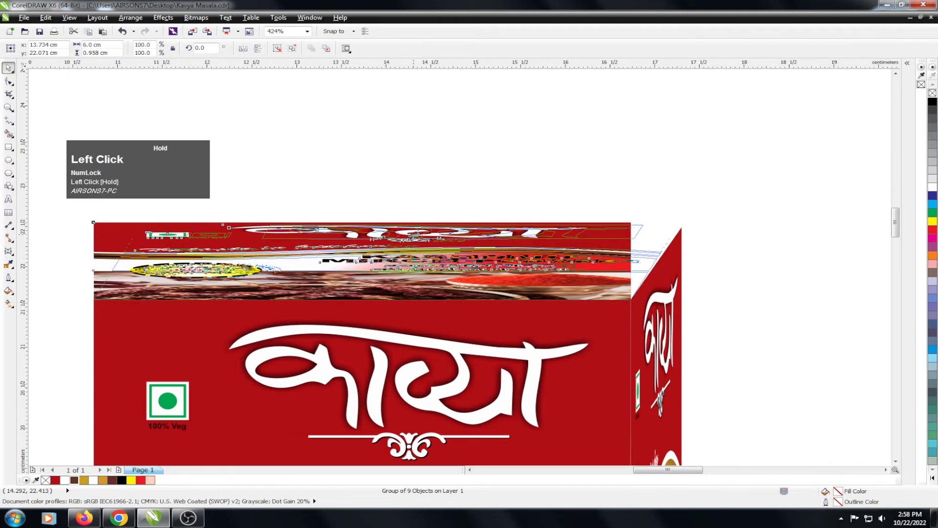
left_click_drag(412, 233, 419, 236)
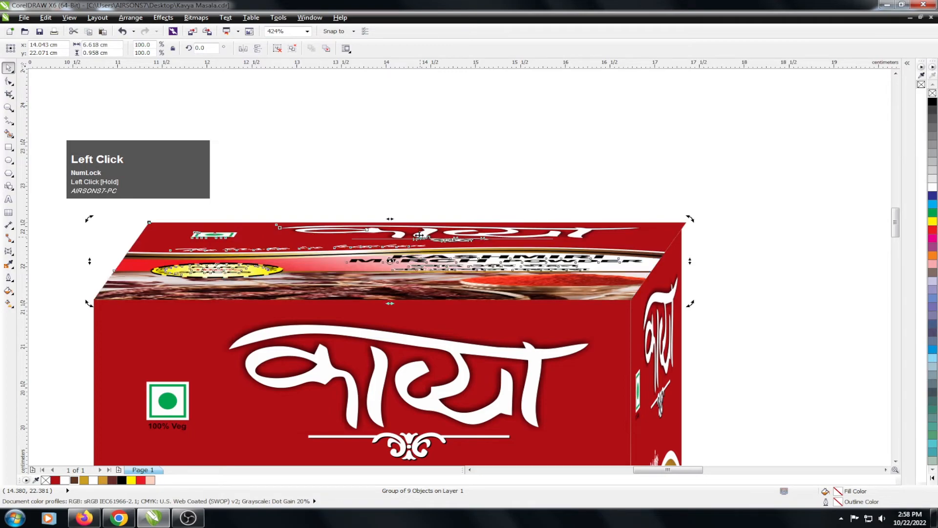
Reduce the top face's height to about 0.89 cm and skew it slightly back so its corner meets the side face
left_click(597, 137)
scroll(596, 137, "down", 2)
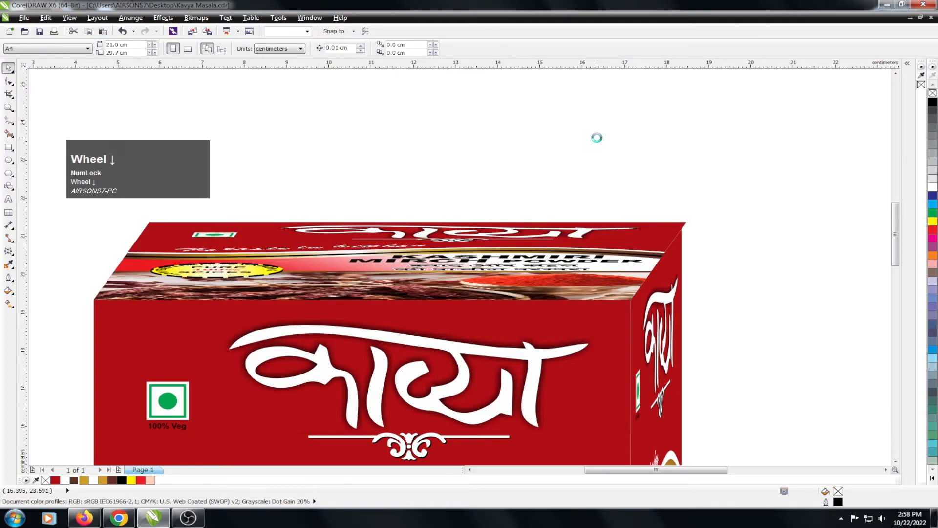
left_click(476, 252)
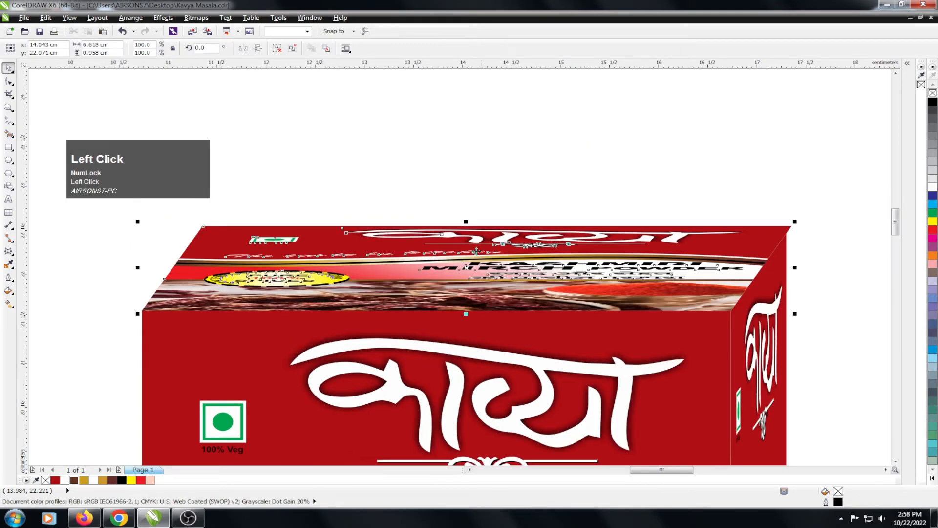
left_click(477, 252)
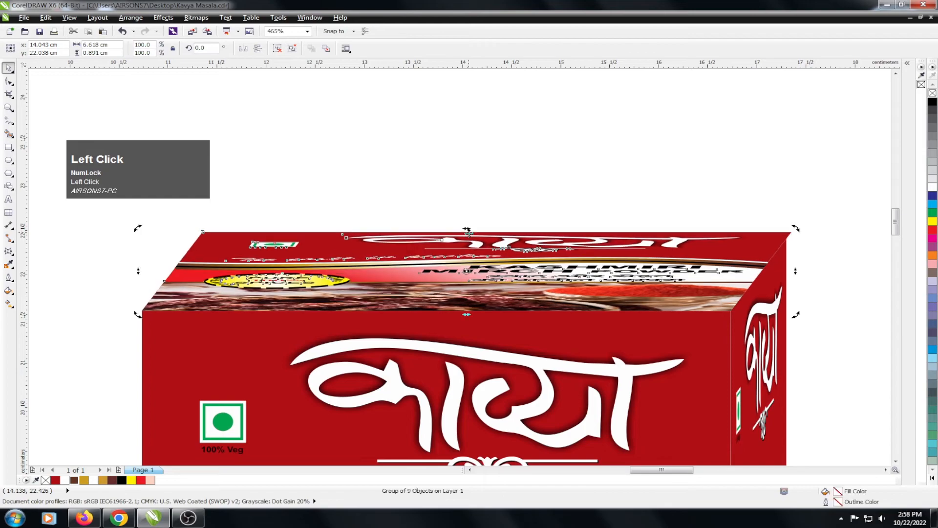
left_click_drag(468, 230, 458, 230)
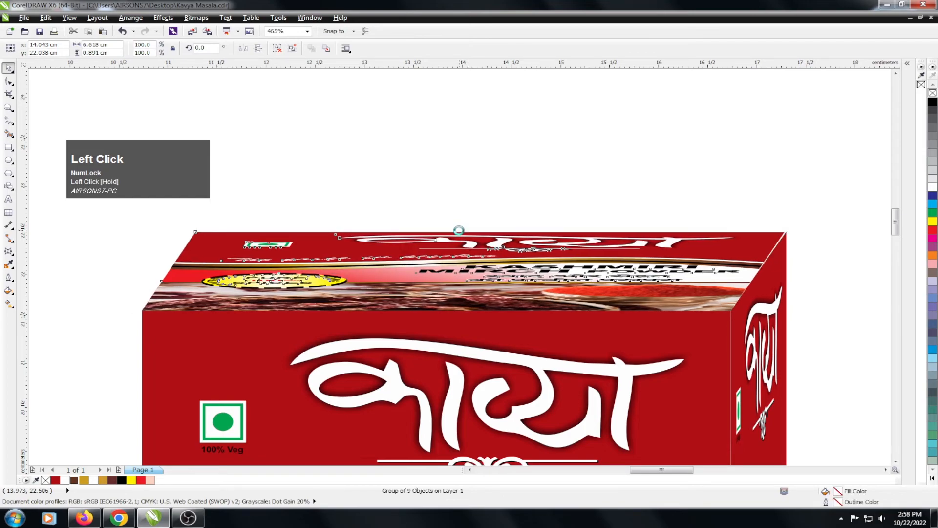
Select both captioned boxes, fit them in the view and inspect them in a full-screen preview
scroll(440, 134, "down", 2)
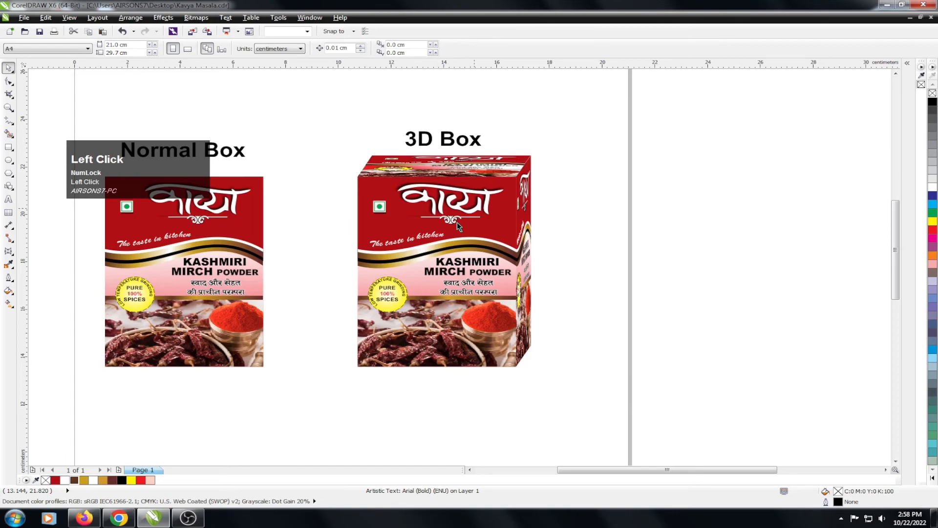
scroll(458, 225, "down", 1)
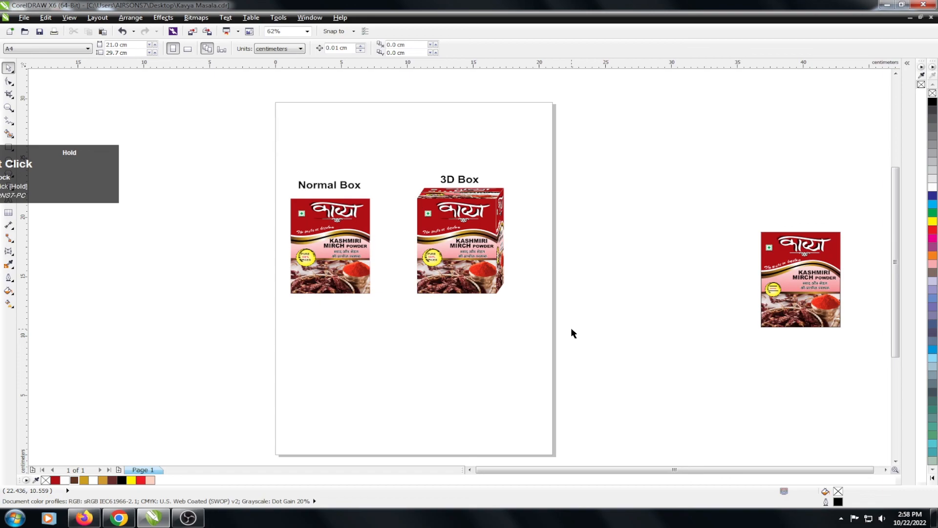
left_click_drag(570, 329, 280, 165)
key("shift+F2")
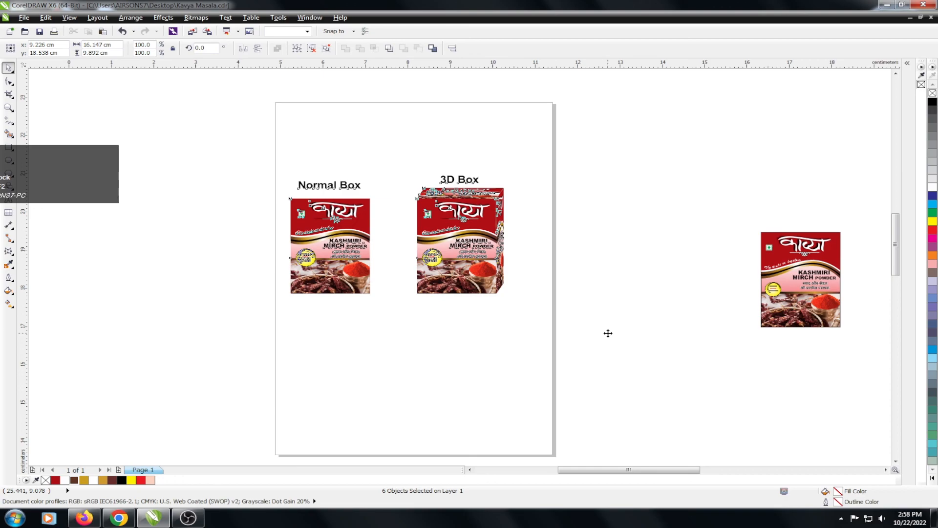
key("F9")
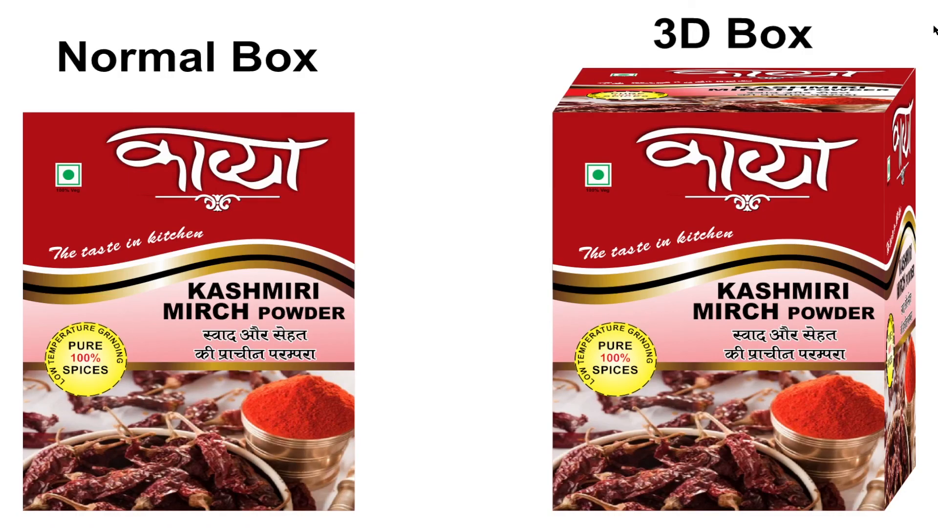